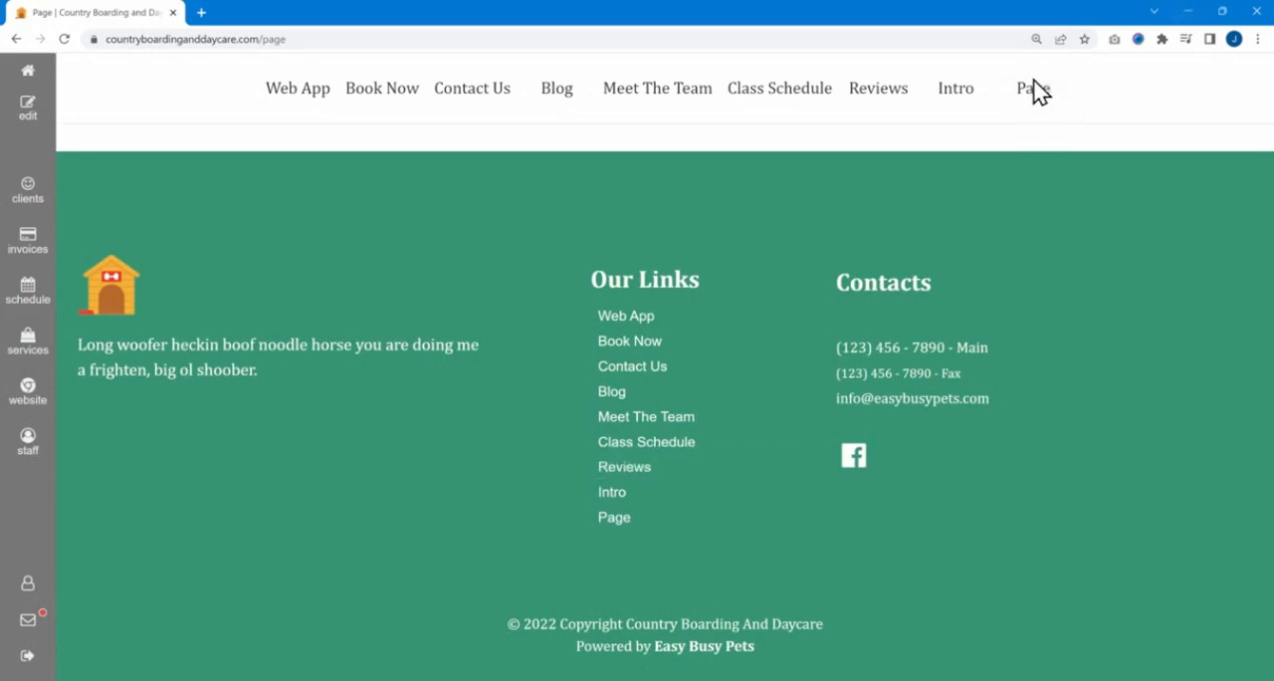
# - Open the page for editing and look through the title, address, description and keywords fields and the SEO and Sharing section of its settings
pyautogui.click(28, 108)
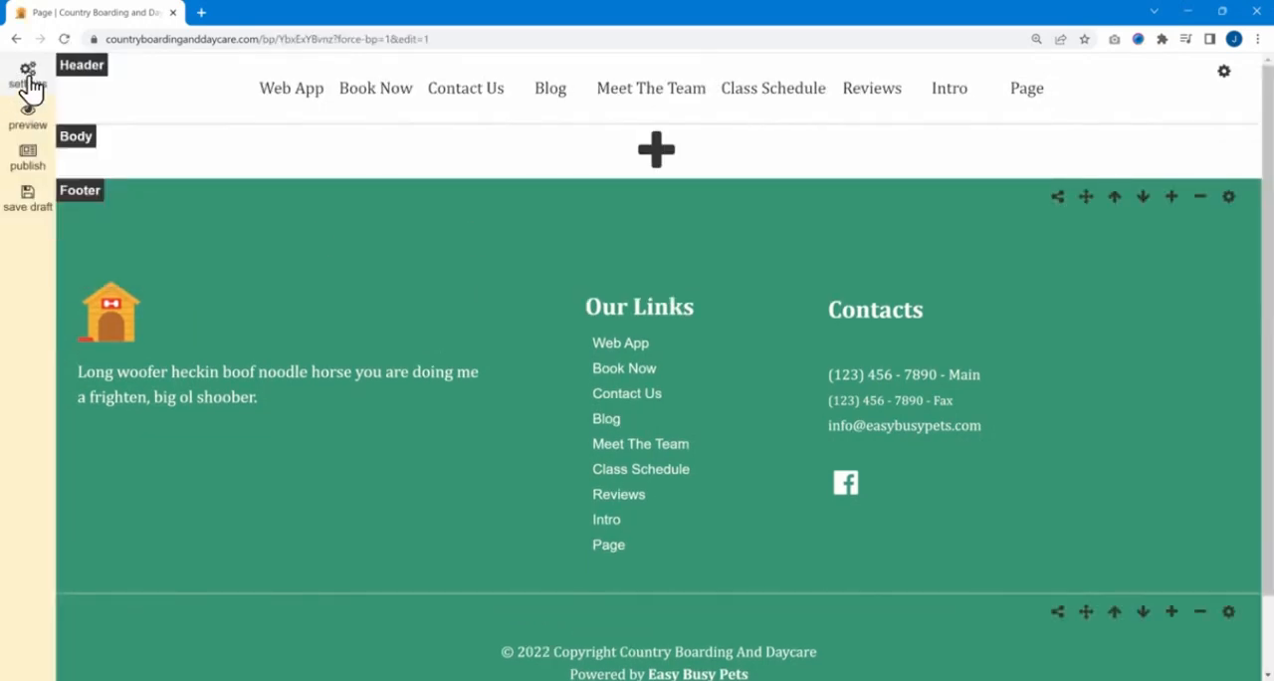
pyautogui.click(79, 89)
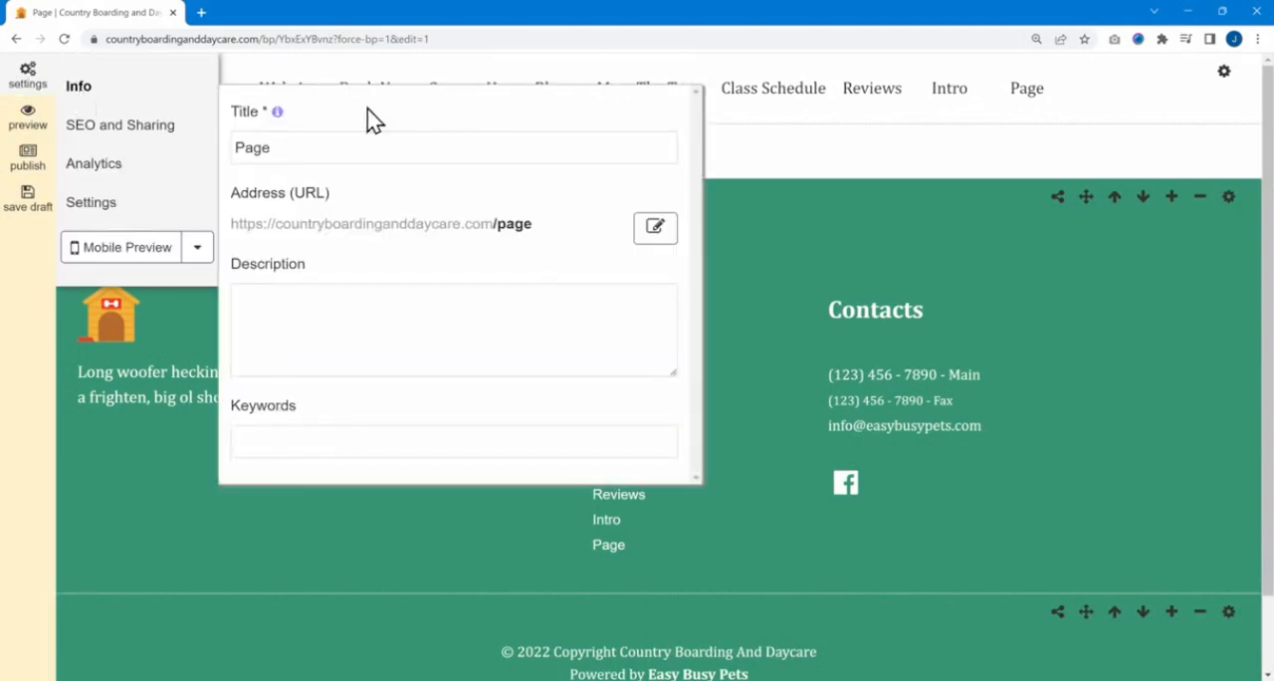
pyautogui.moveTo(296, 148); pyautogui.dragTo(212, 157)
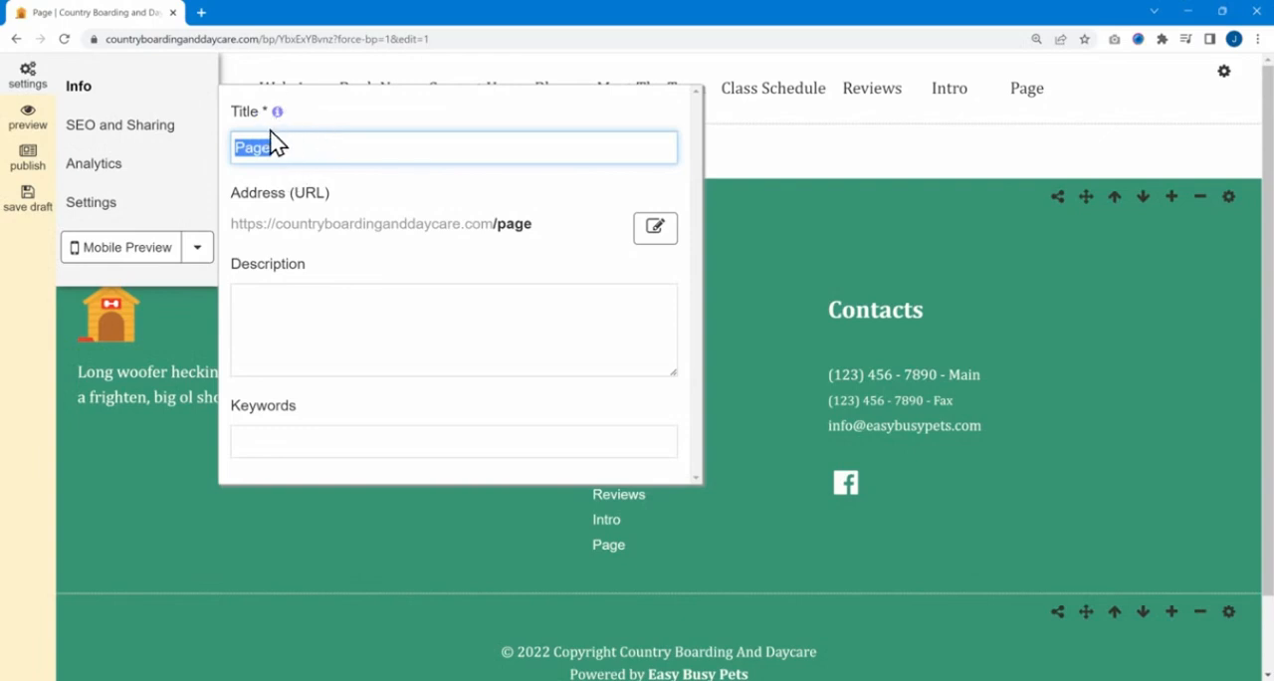
pyautogui.click(558, 225)
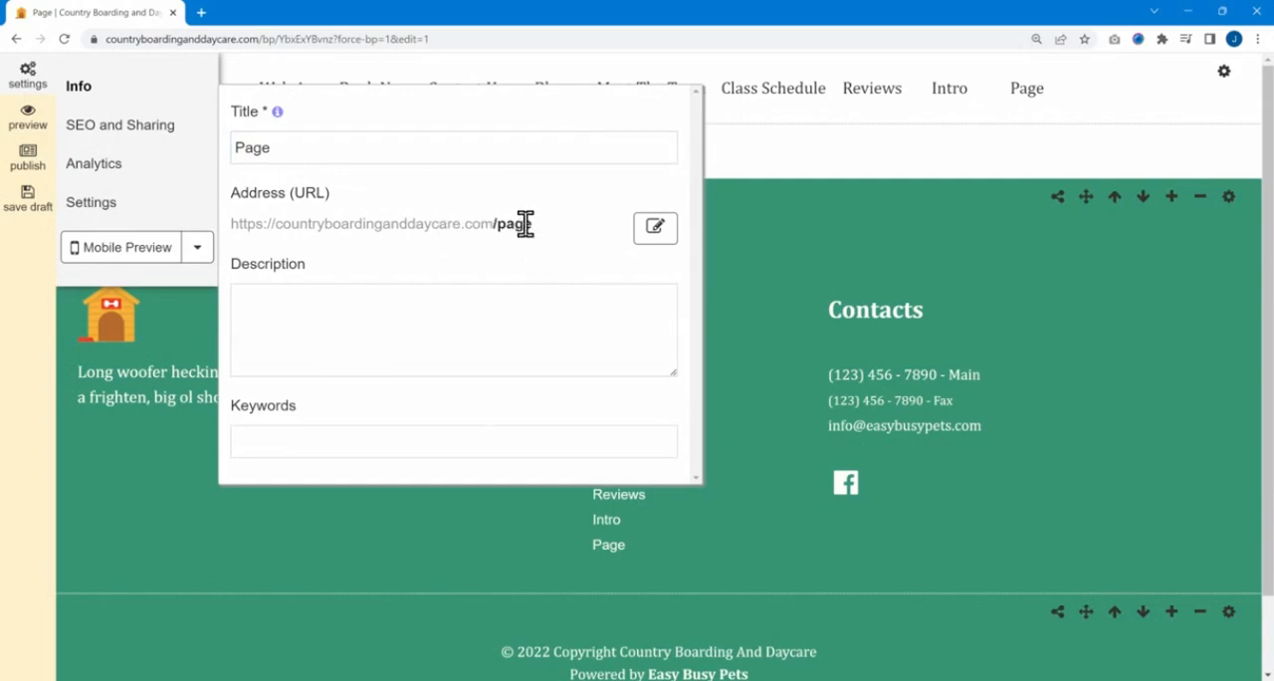
pyautogui.click(288, 295)
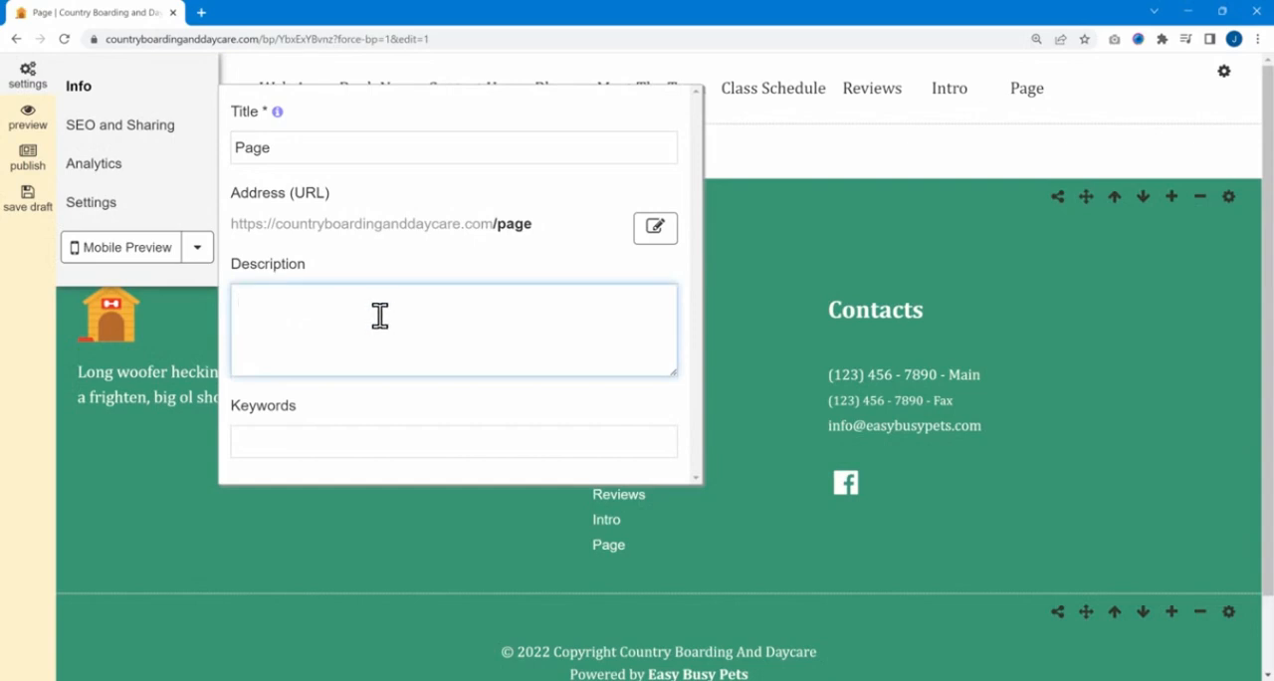
pyautogui.click(289, 447)
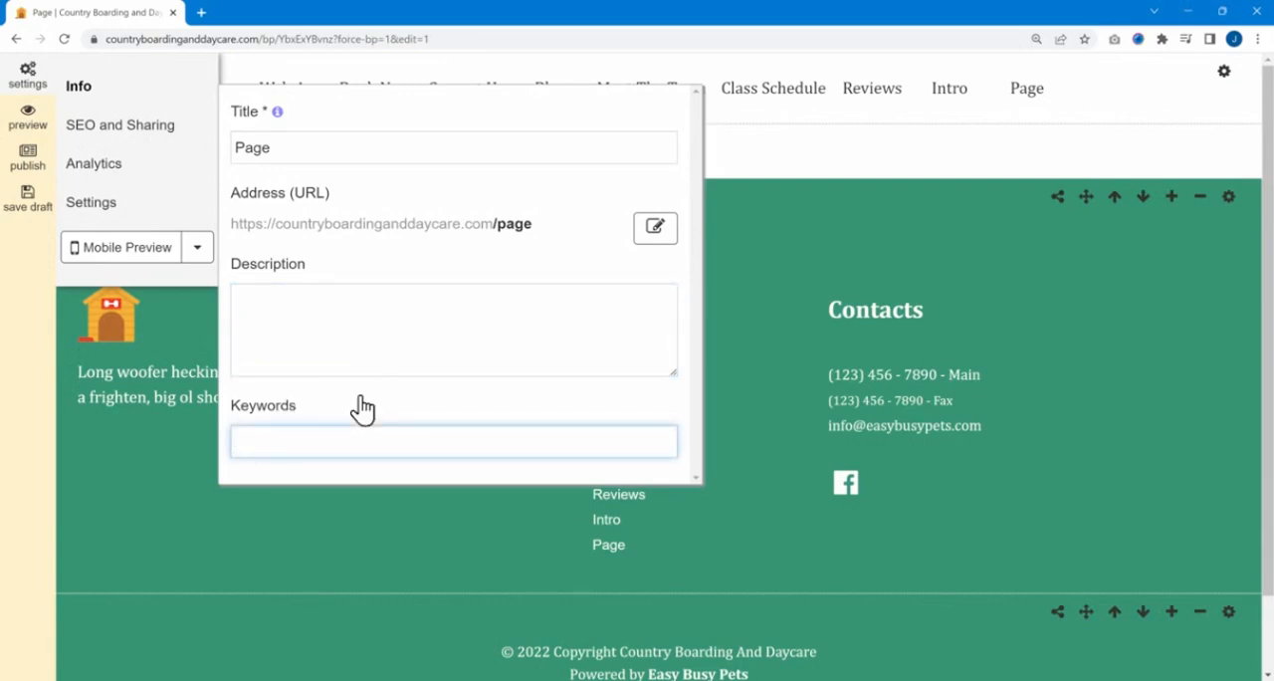
pyautogui.click(164, 129)
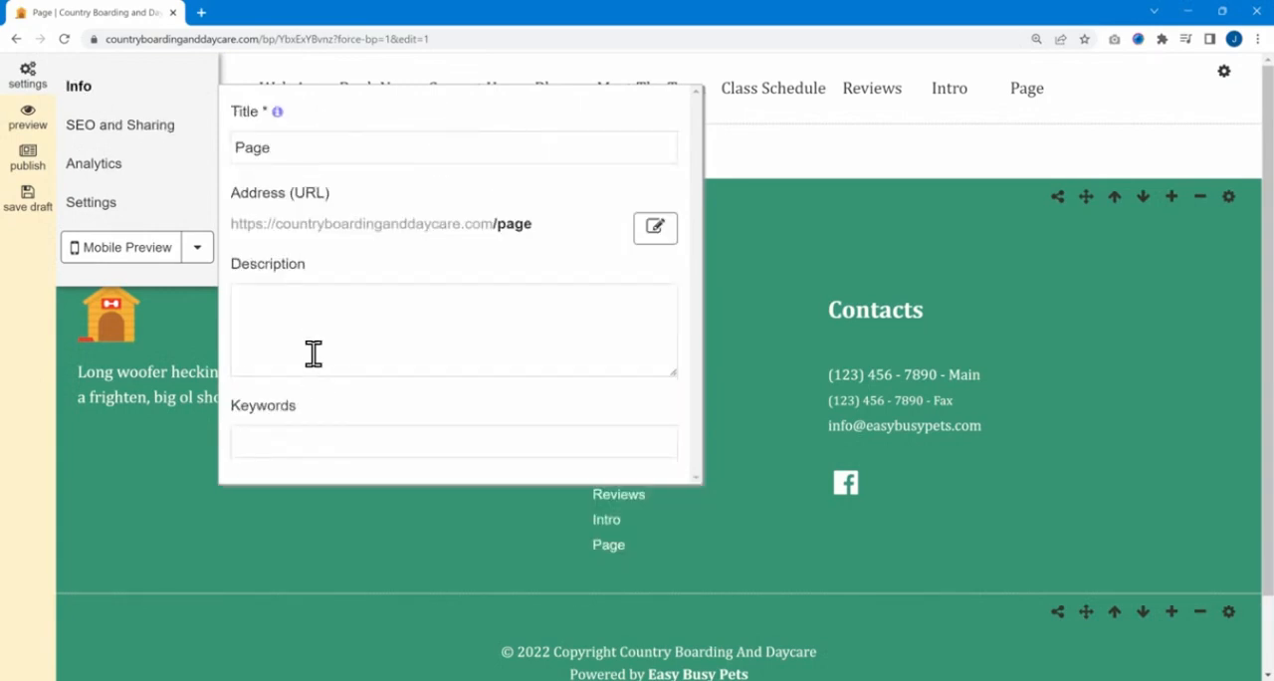
# - Set the page description to "test description" and enter the keywords "dog grooming, los angeles"
pyautogui.click(313, 343)
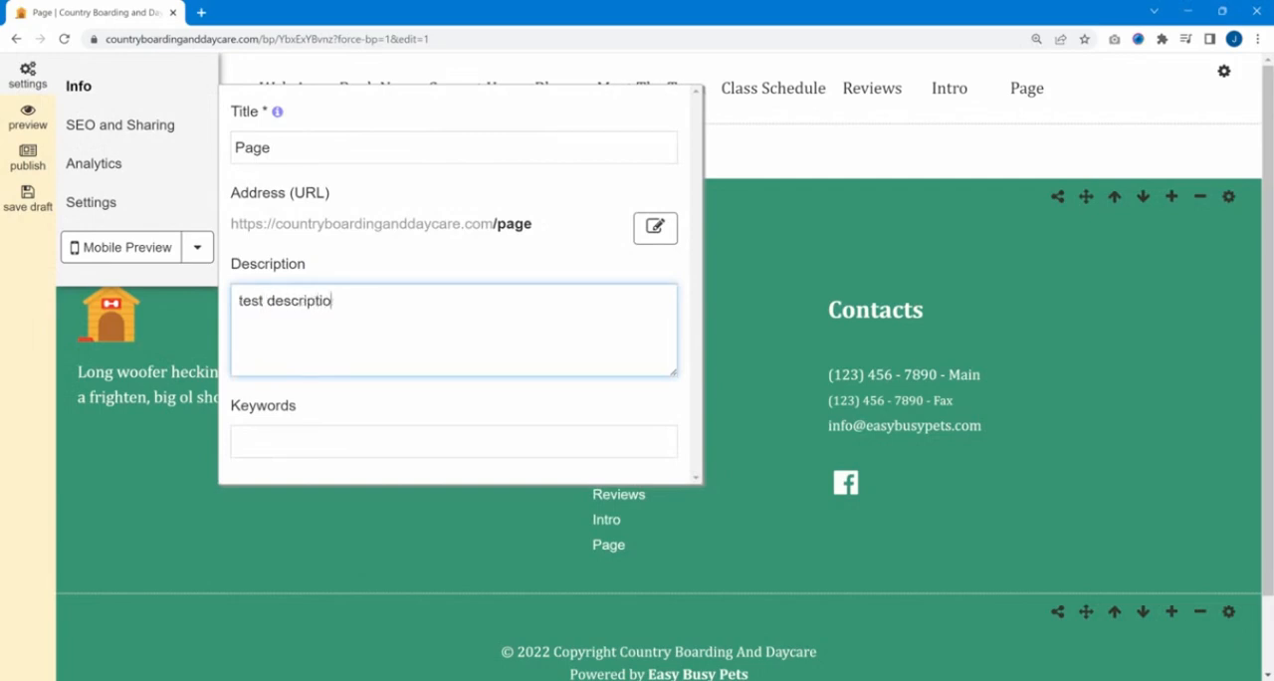
pyautogui.click(397, 443)
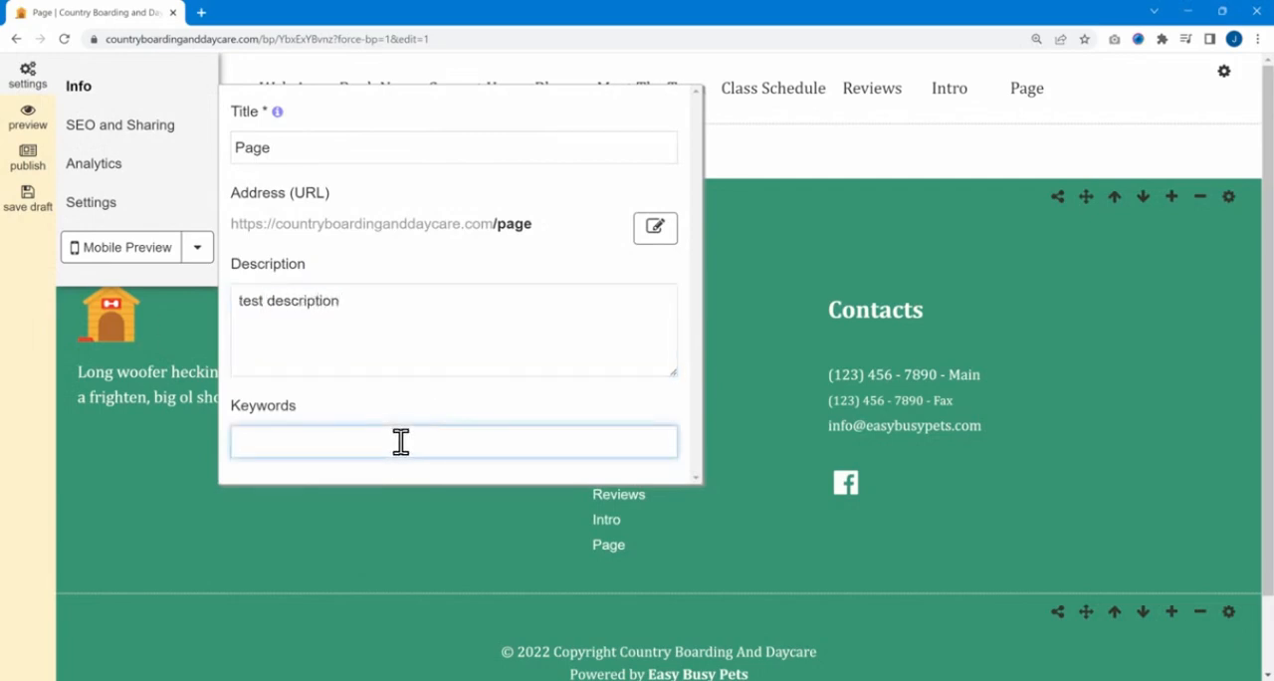
pyautogui.write('dog grooming')
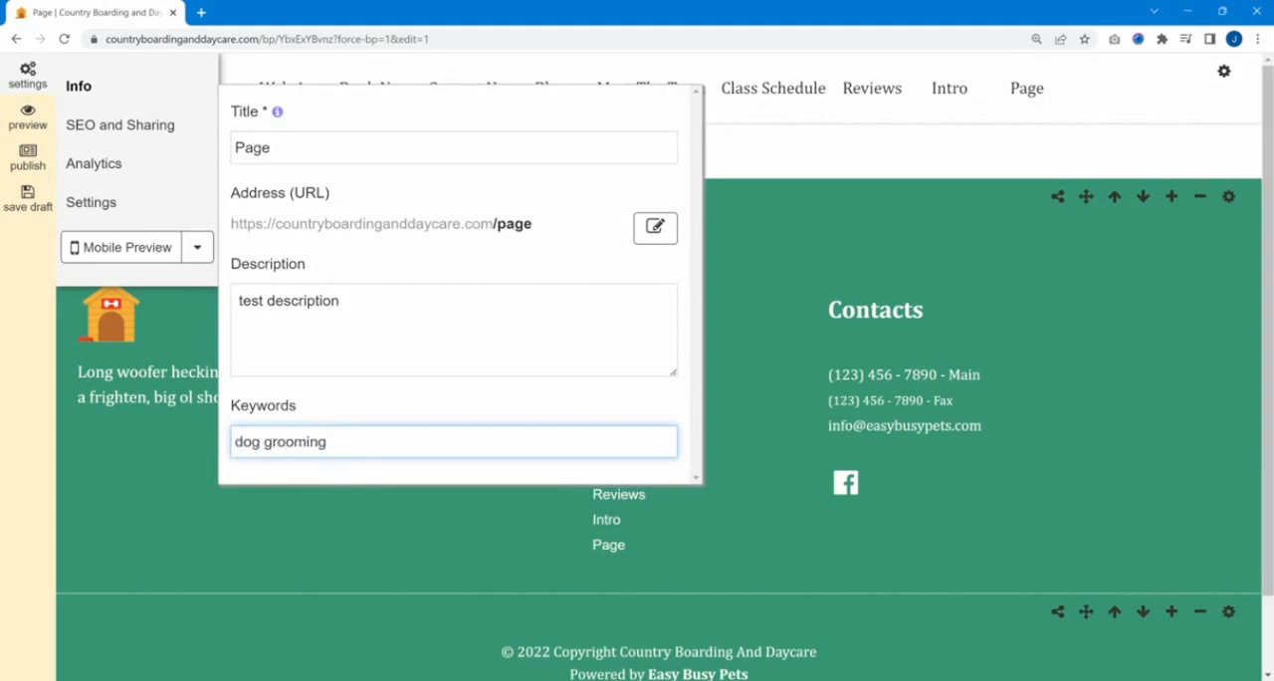
pyautogui.write(', los angeles')
# - Capitalize the city name in the page keywords so it reads "Los Angeles"
pyautogui.click(335, 442)
pyautogui.press('Delete')
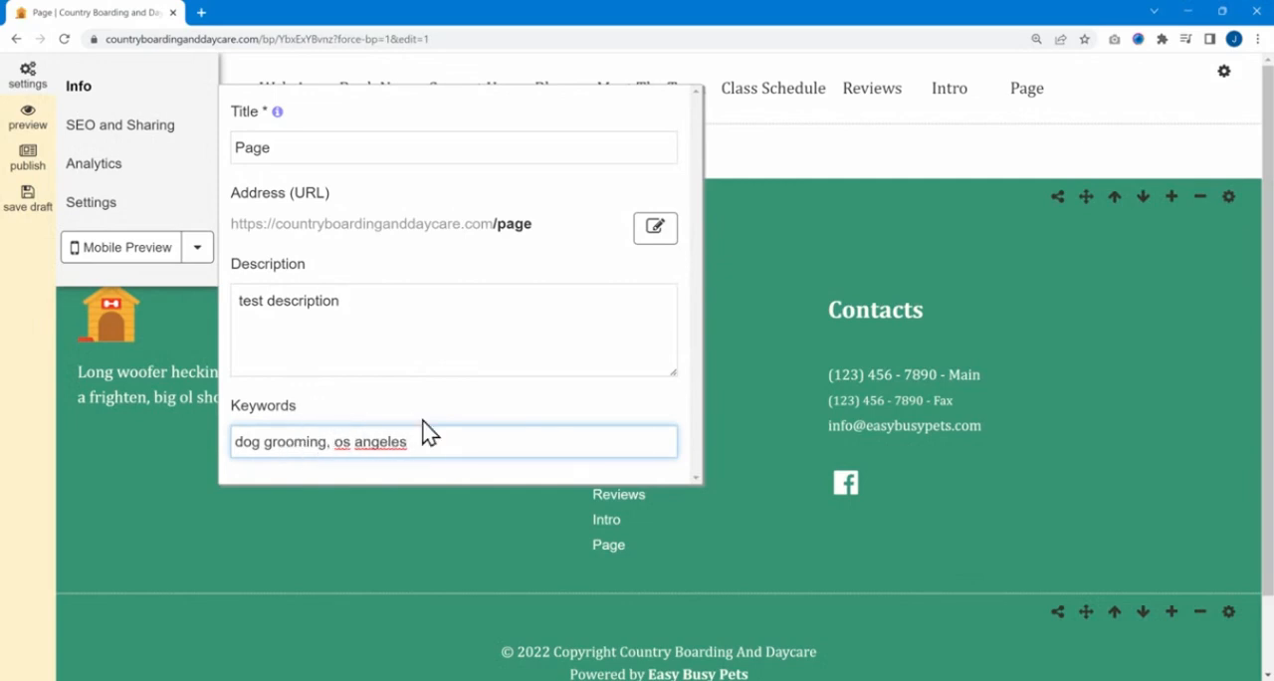
pyautogui.write('L')
pyautogui.press('Right')
pyautogui.press('Right')
pyautogui.press('Right')
pyautogui.press('Delete')
pyautogui.write('A')
# - Review the meta tags generated for the page in its SEO and Sharing settings
pyautogui.click(79, 134)
pyautogui.moveTo(231, 269); pyautogui.dragTo(476, 380)
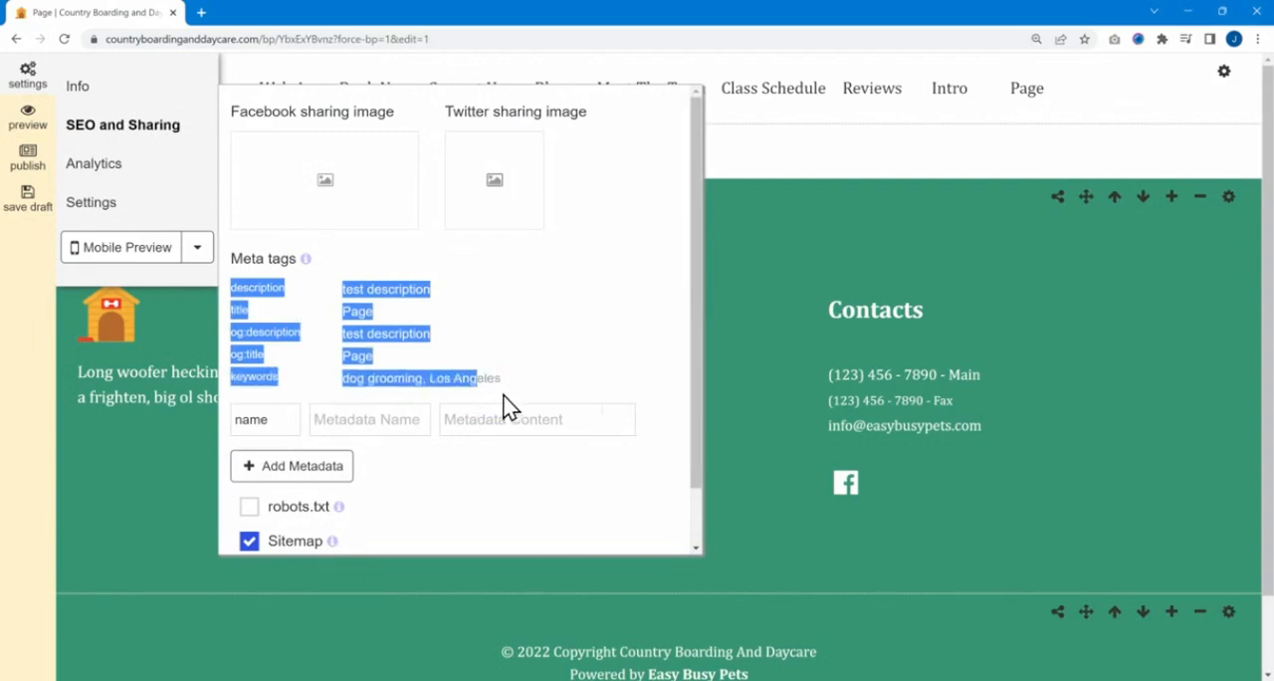
pyautogui.click(510, 359)
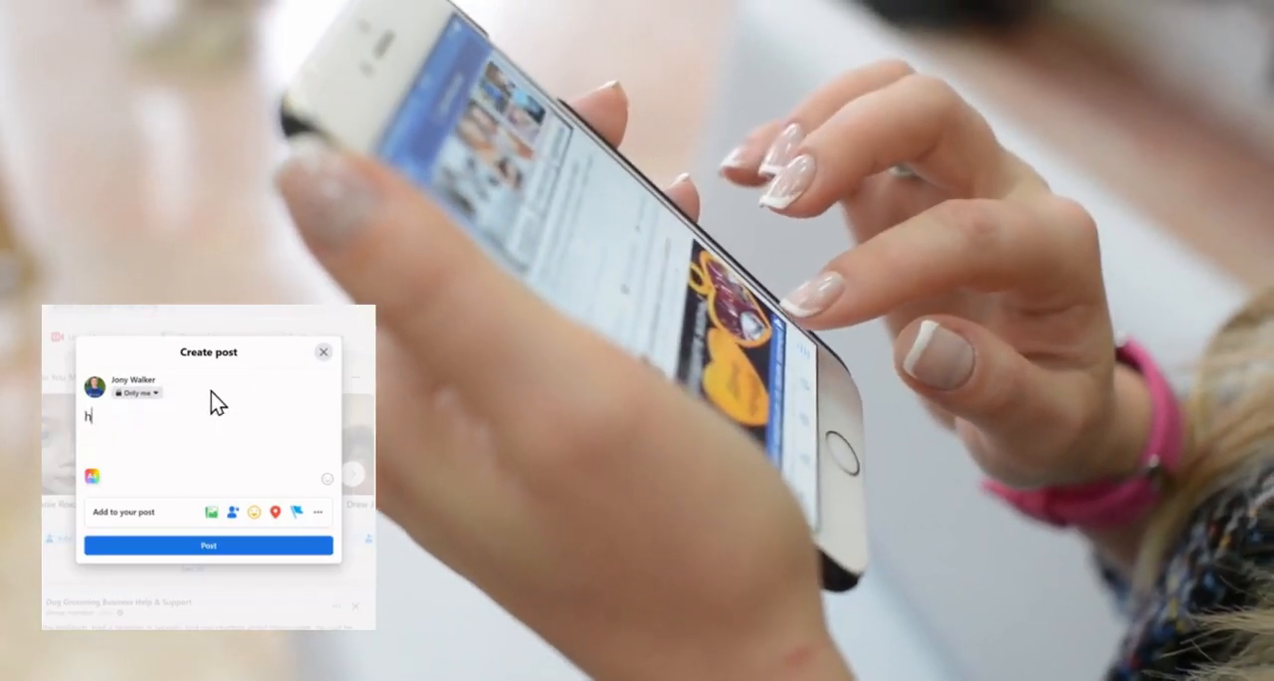
pyautogui.write('ttps://')
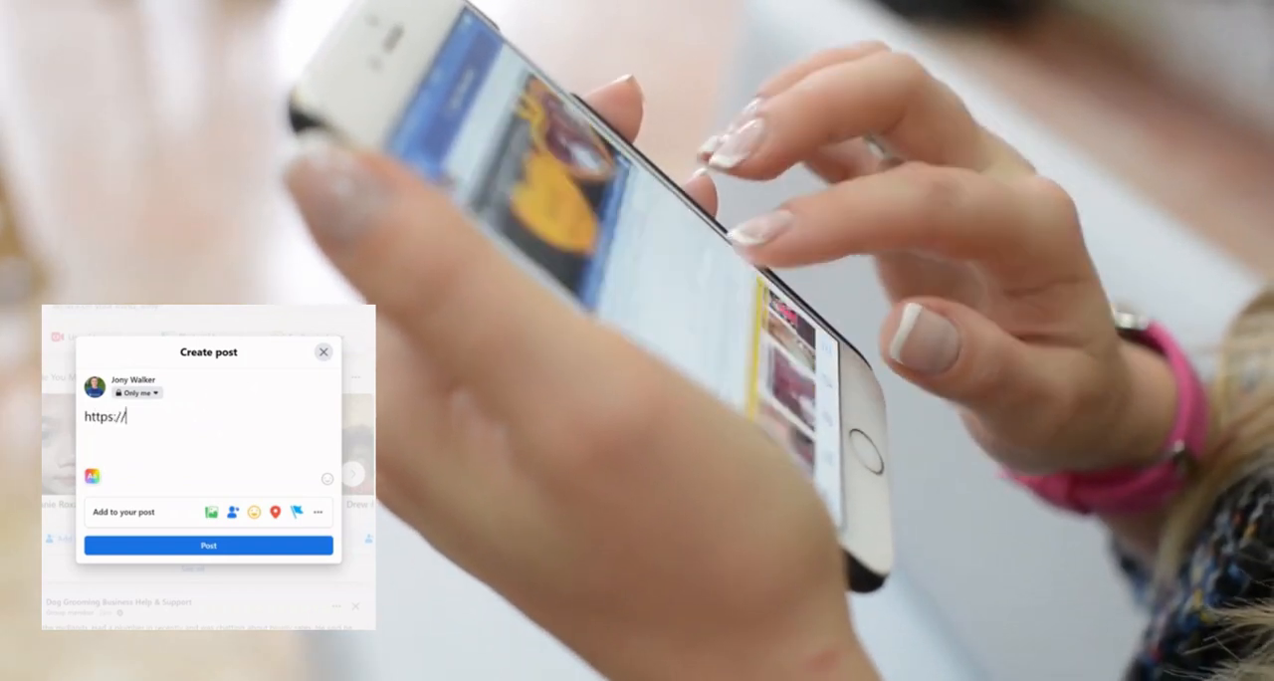
pyautogui.write('easybusypets.com')
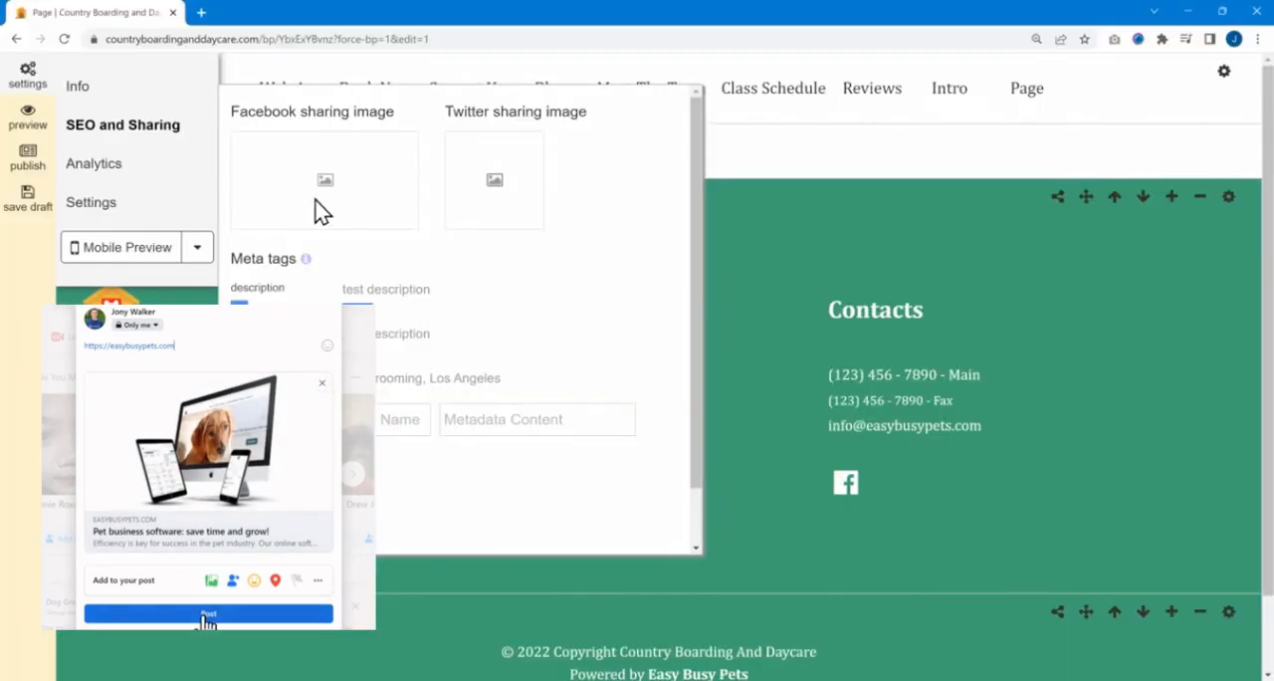
pyautogui.click(207, 615)
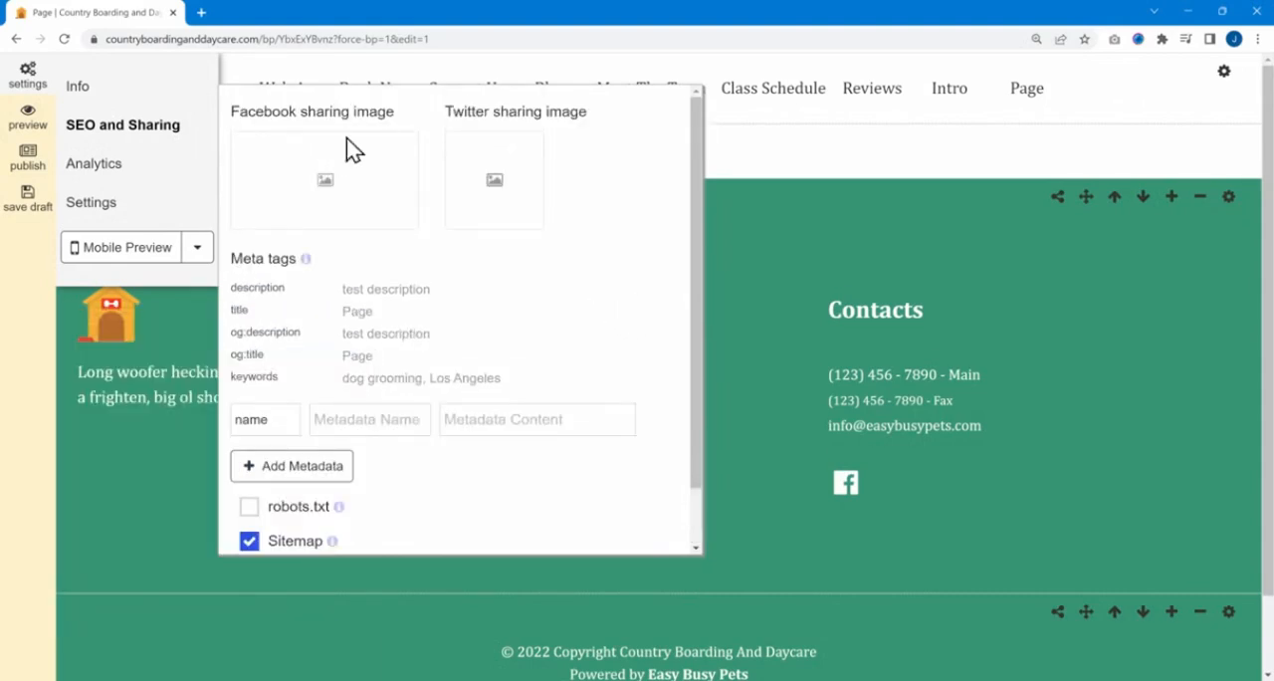
# - Examine the page's metadata, robots.txt and sitemap options and its Facebook Pixel and Google Tag analytics settings
pyautogui.scroll(-1, 528, 338)
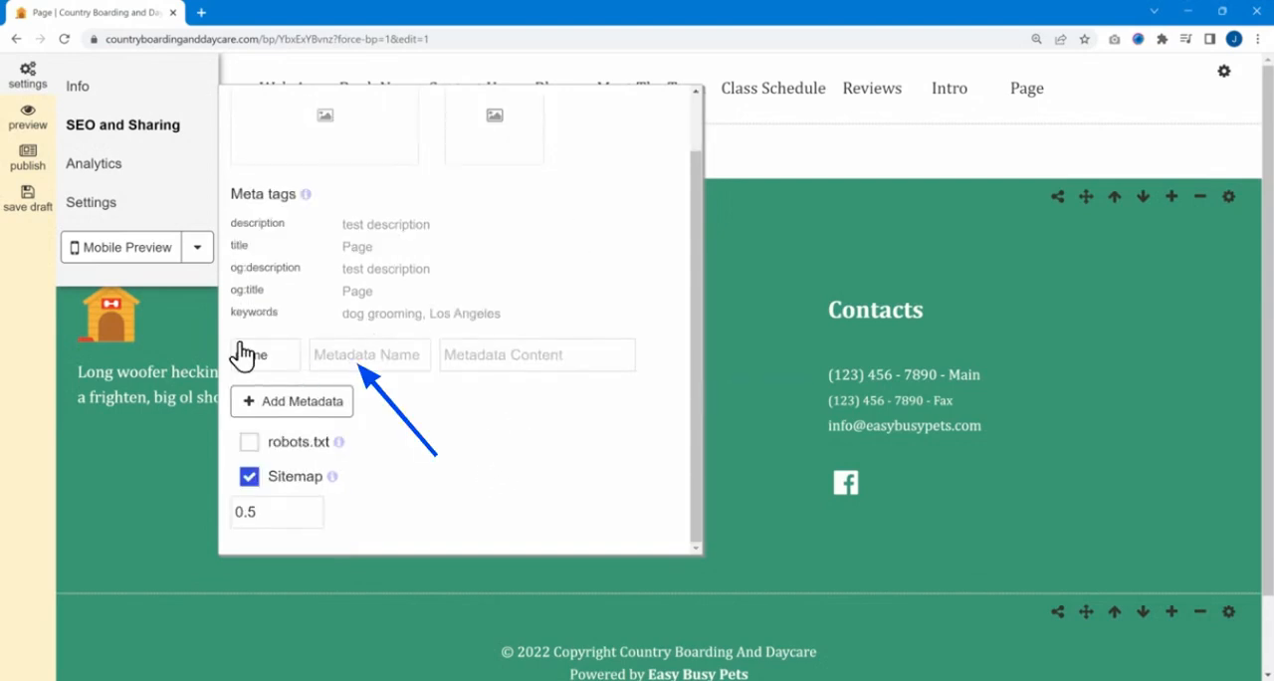
pyautogui.scroll(-1, 464, 492)
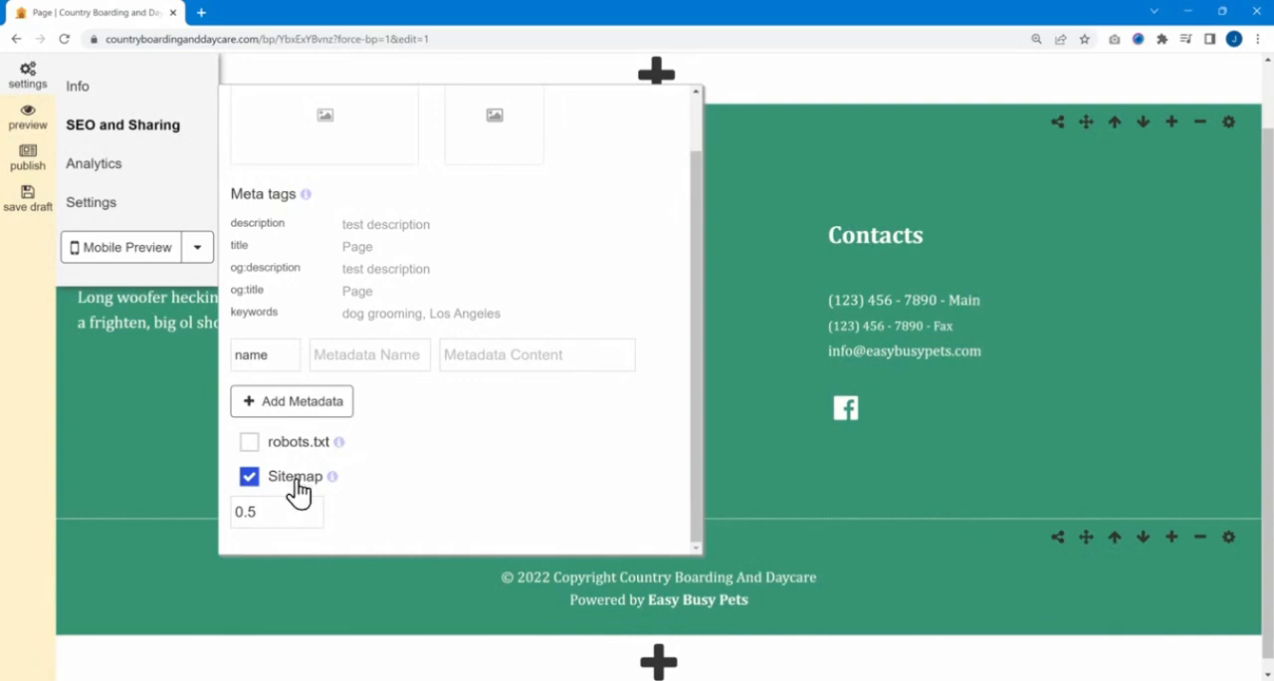
pyautogui.moveTo(283, 515); pyautogui.dragTo(206, 517)
pyautogui.scroll(1, 543, 368)
pyautogui.click(112, 167)
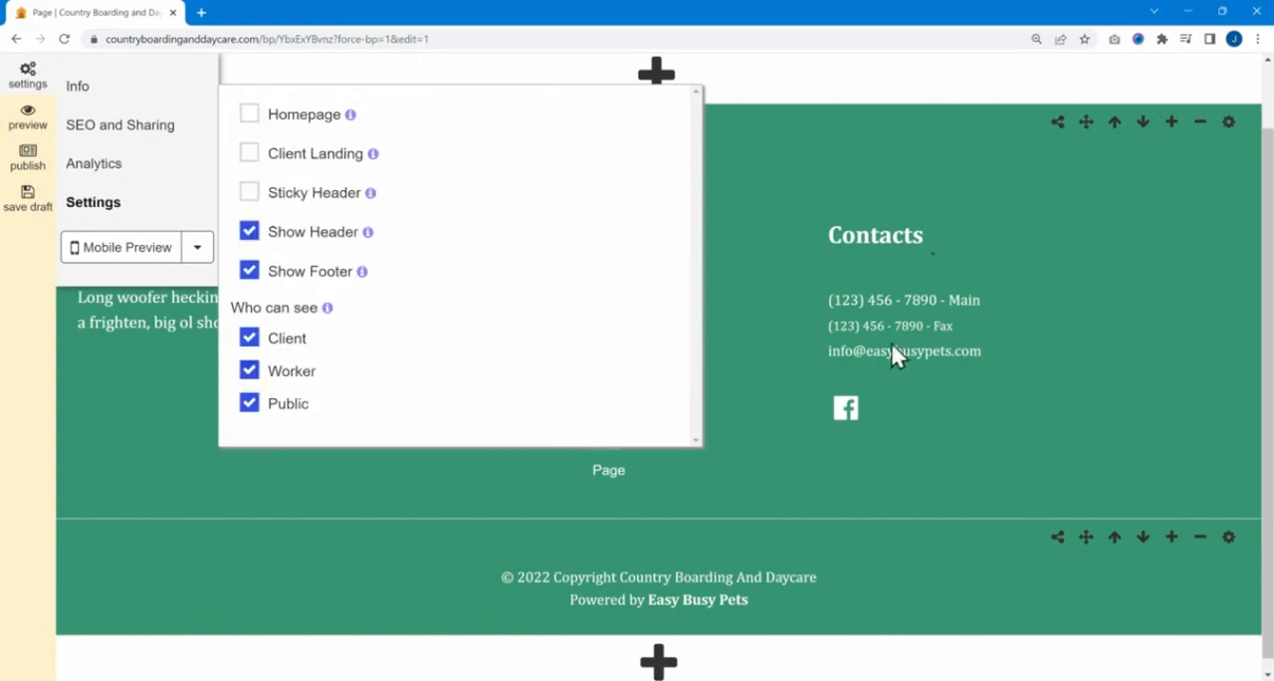
pyautogui.scroll(1, 847, 353)
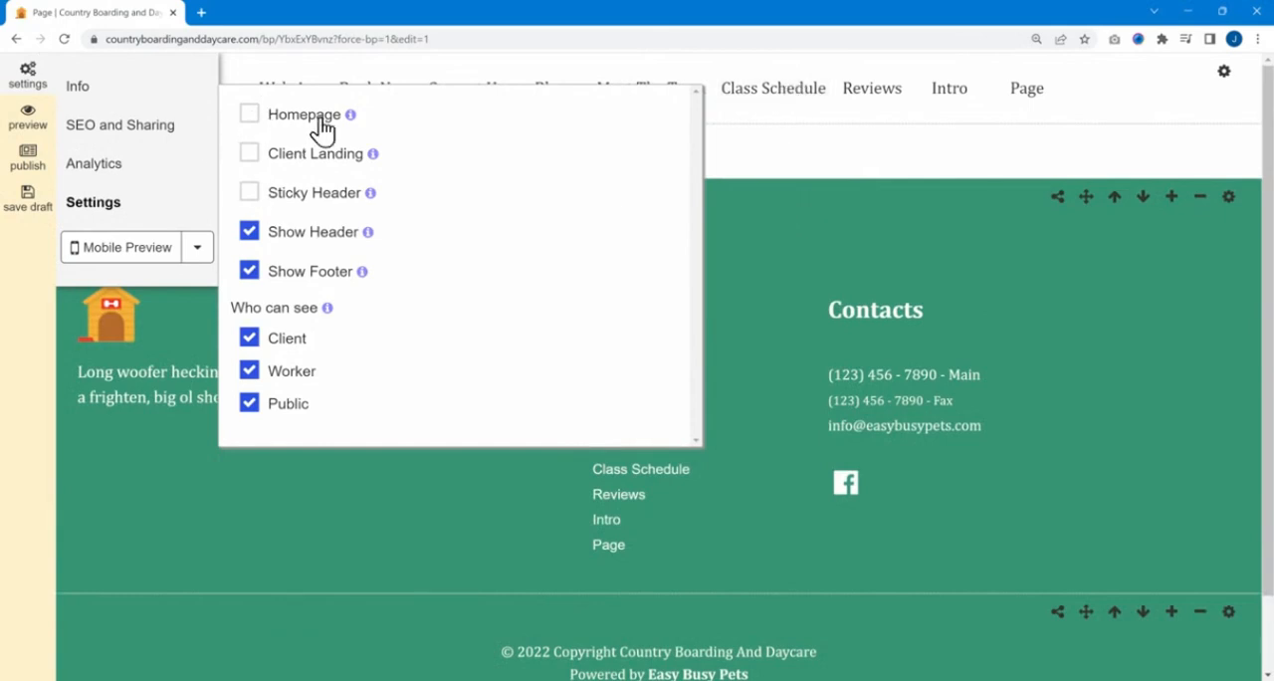
# - Switch the page's Homepage and Client Landing options on and back off
pyautogui.click(249, 119)
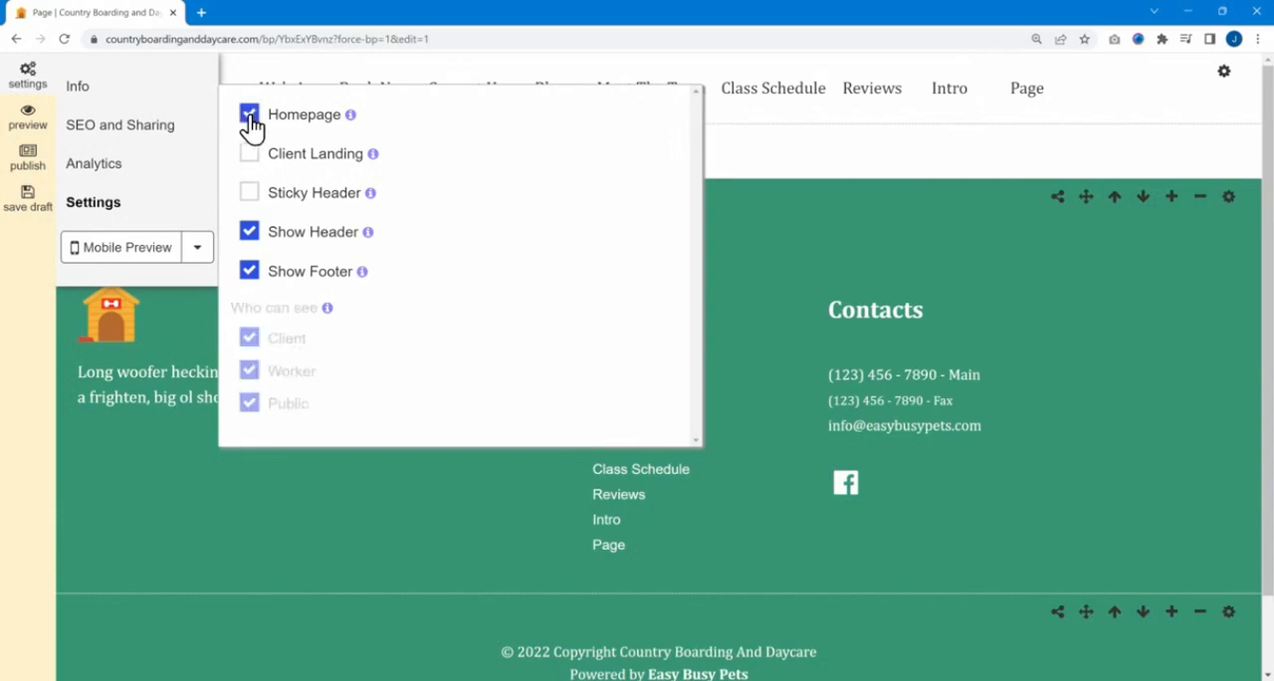
pyautogui.click(251, 119)
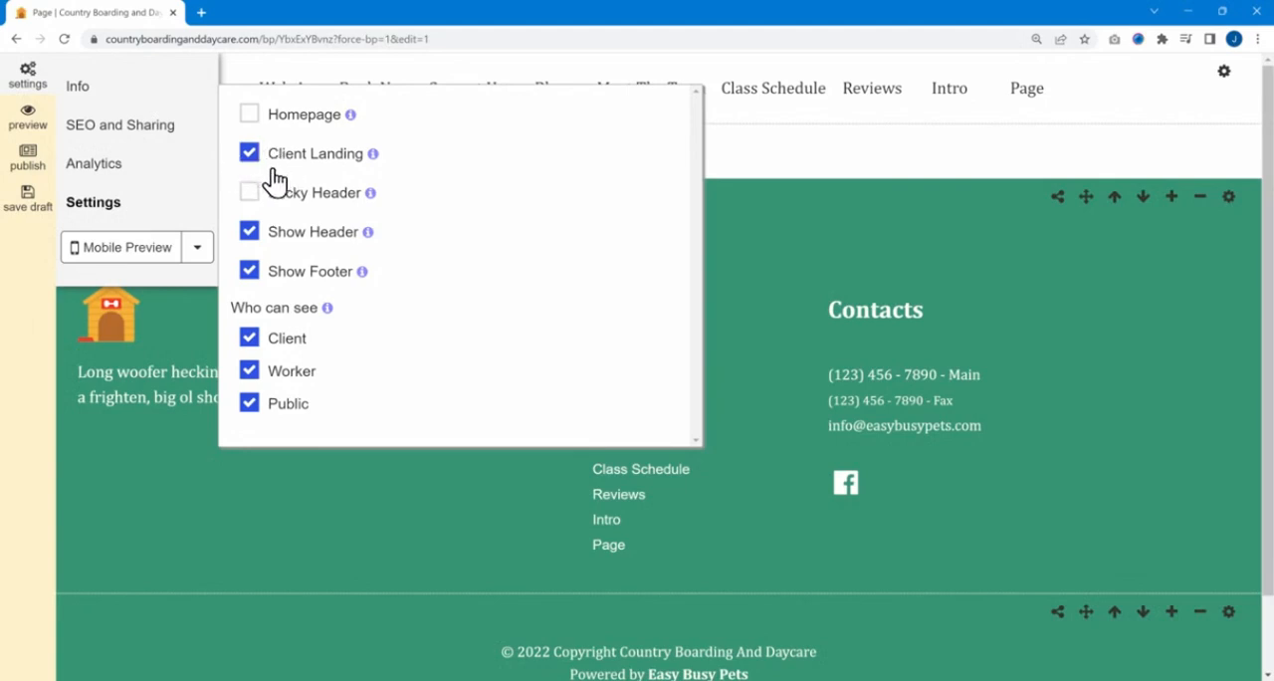
pyautogui.click(265, 175)
# - Turn off page visibility for Client, Worker and Public, and turn all three back on
pyautogui.click(252, 343)
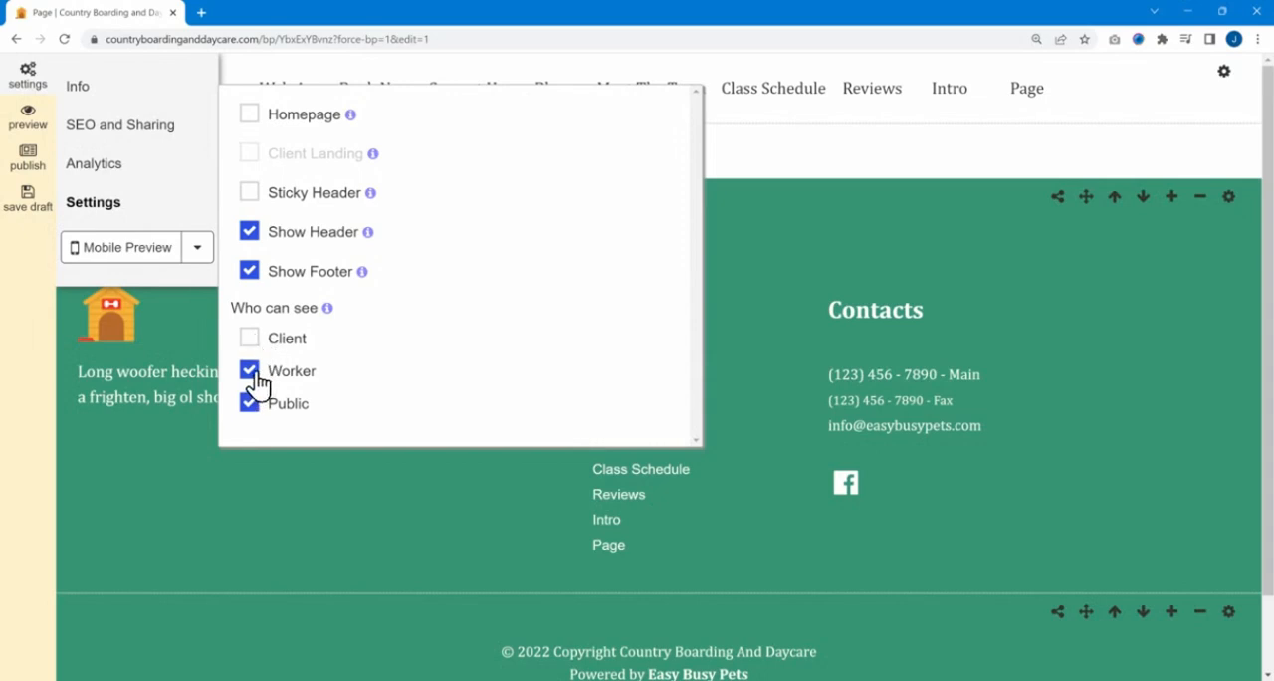
pyautogui.click(254, 376)
pyautogui.click(256, 416)
pyautogui.moveTo(272, 405); pyautogui.dragTo(266, 410)
pyautogui.click(248, 371)
pyautogui.click(249, 339)
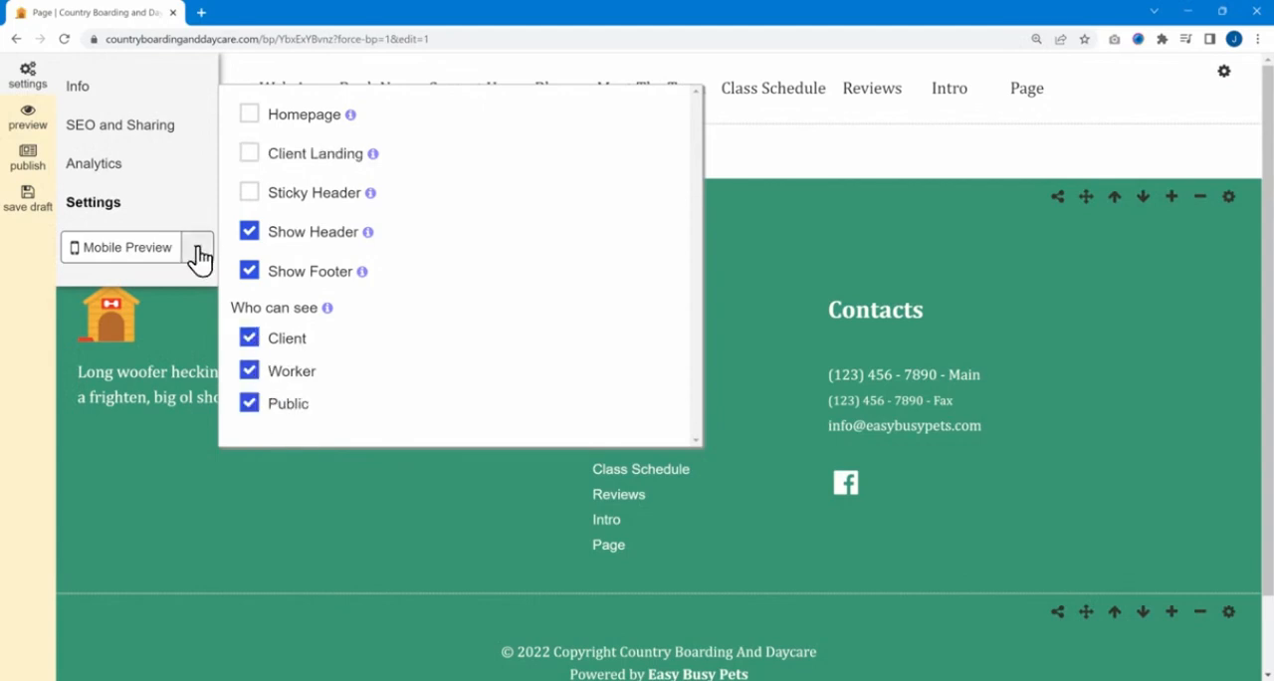
# - Look at the phone models available for the mobile preview
pyautogui.click(198, 254)
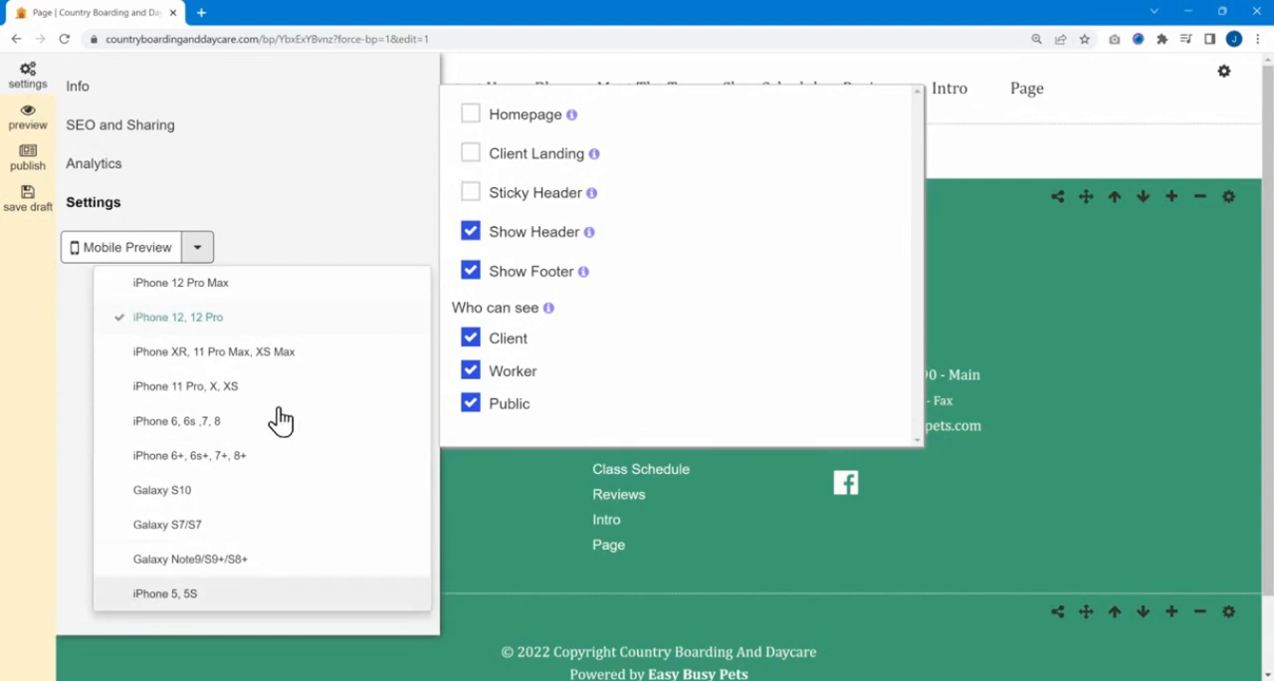
pyautogui.click(211, 256)
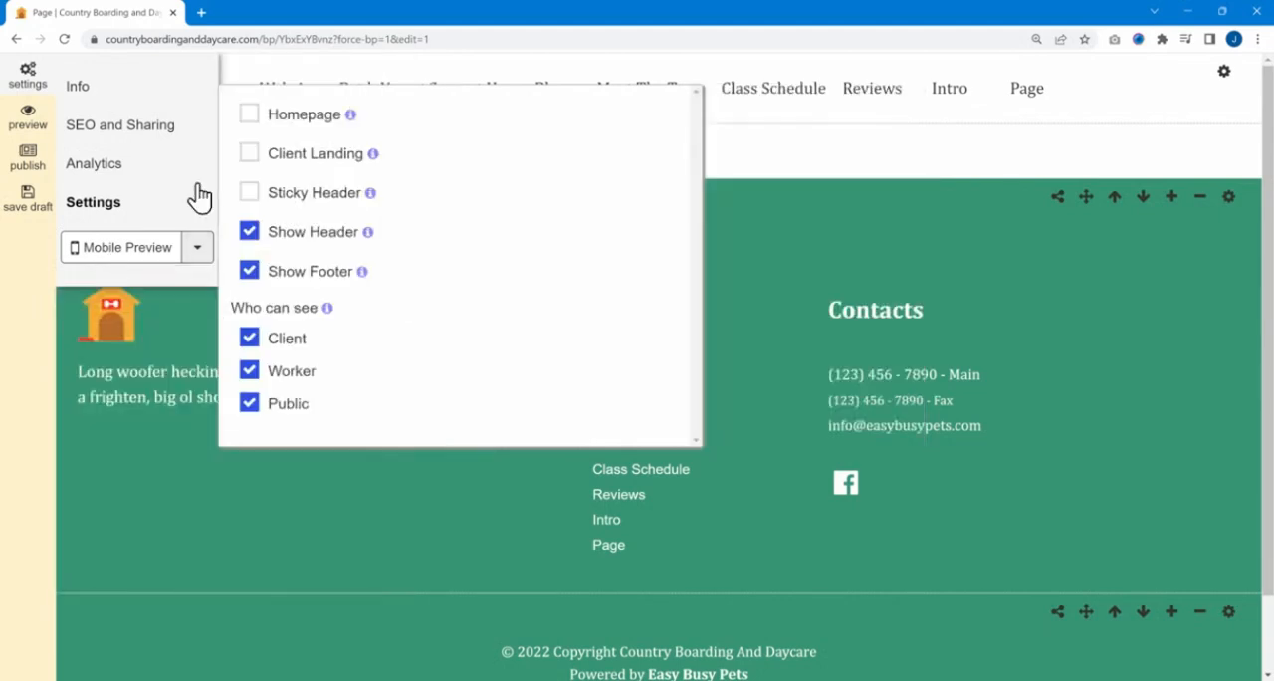
pyautogui.click(197, 251)
pyautogui.click(209, 253)
# - Publish the page and dismiss the save notification
pyautogui.click(20, 169)
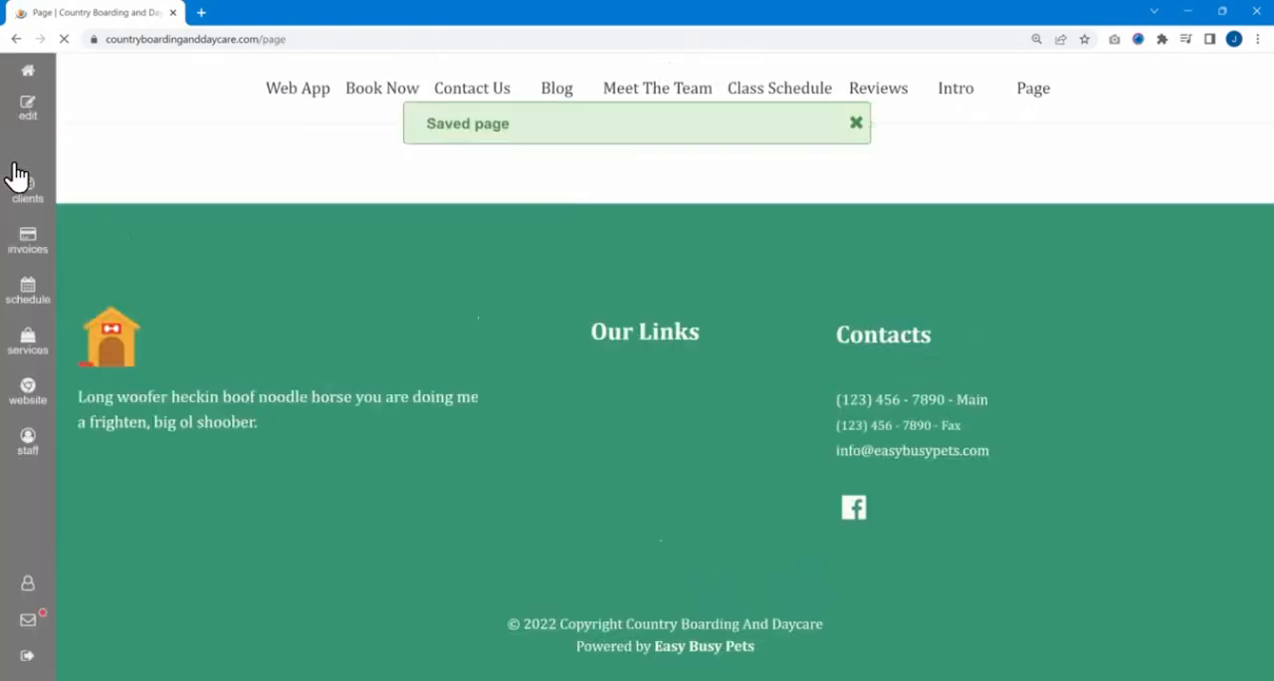
pyautogui.click(856, 125)
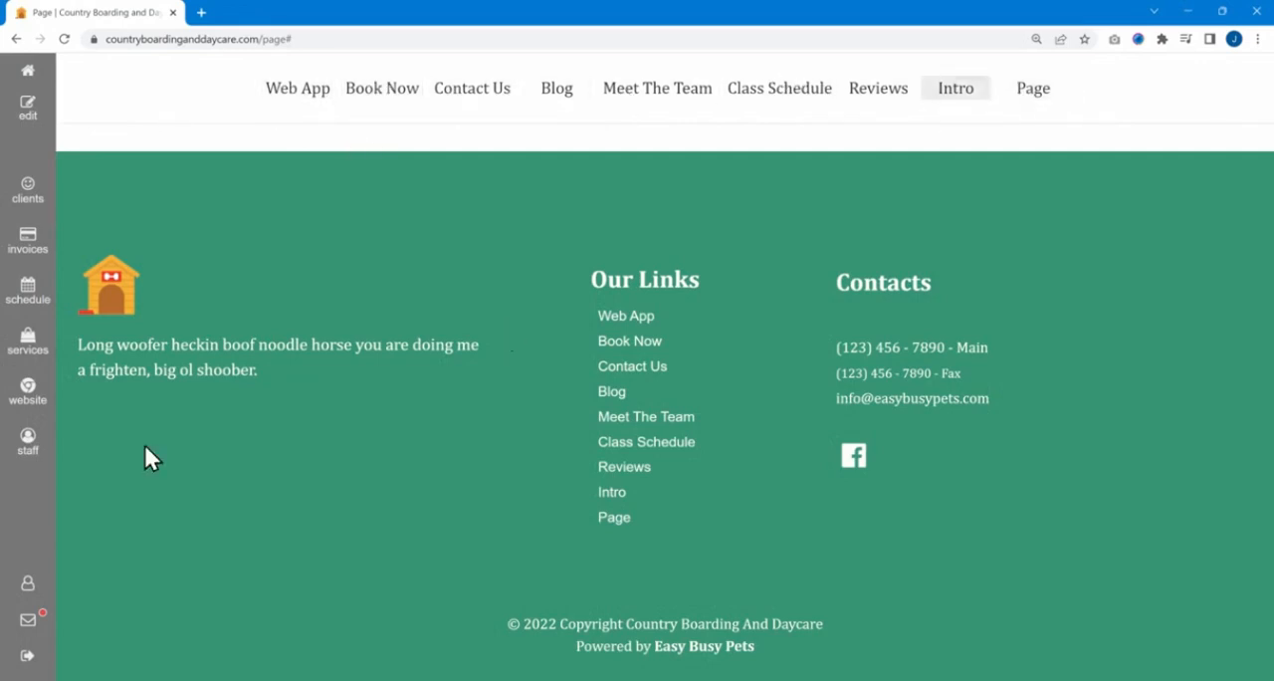
# - Open the website's navigation menu settings and find the Page link in the list
pyautogui.click(6, 400)
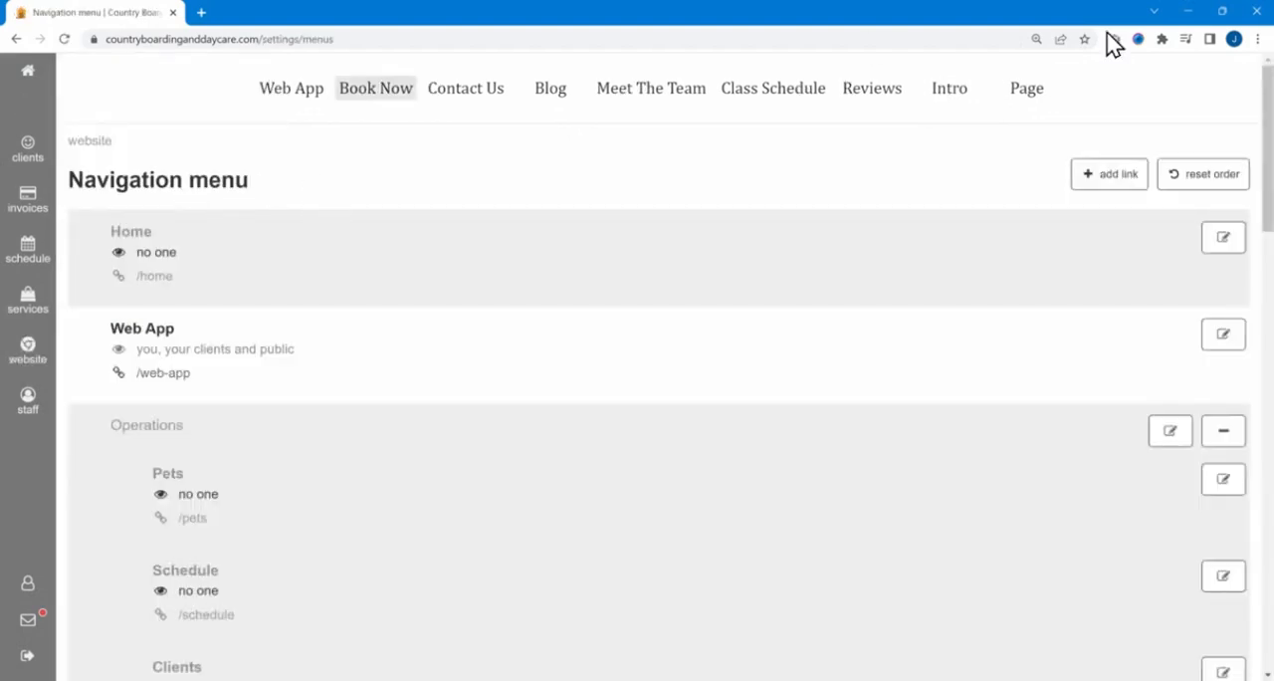
pyautogui.click(27, 343)
pyautogui.scroll(-5, 319, 262)
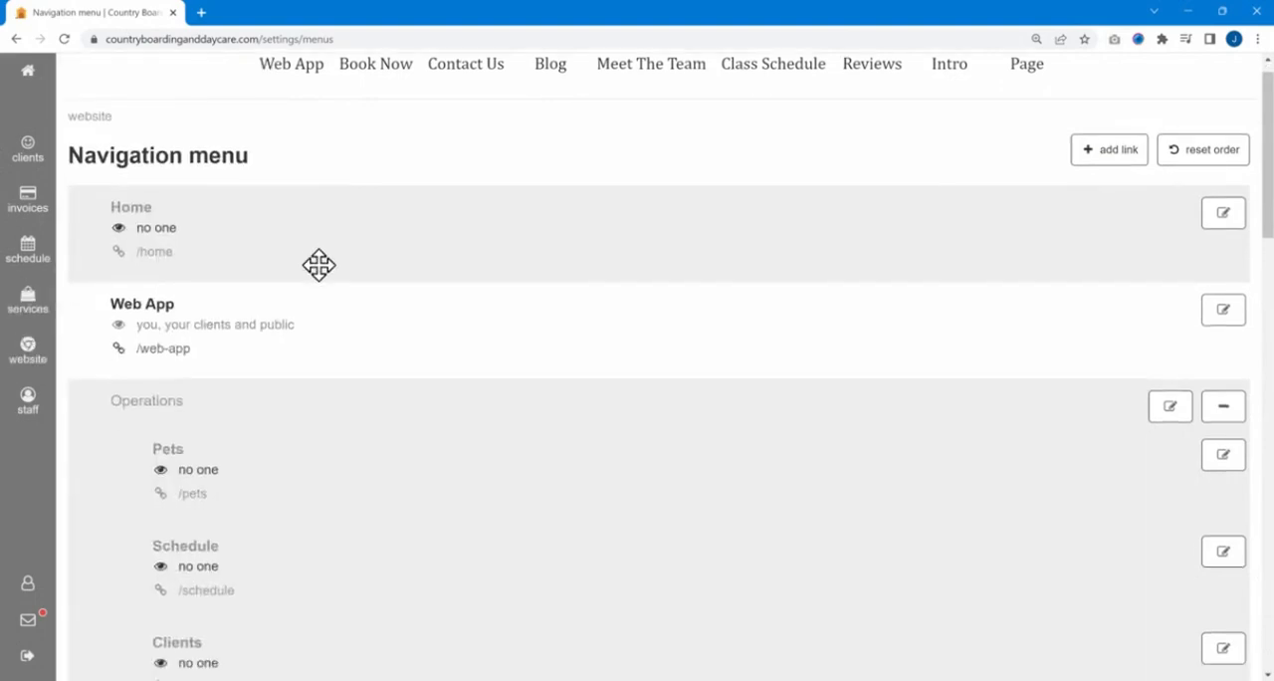
pyautogui.scroll(-4, 229, 255)
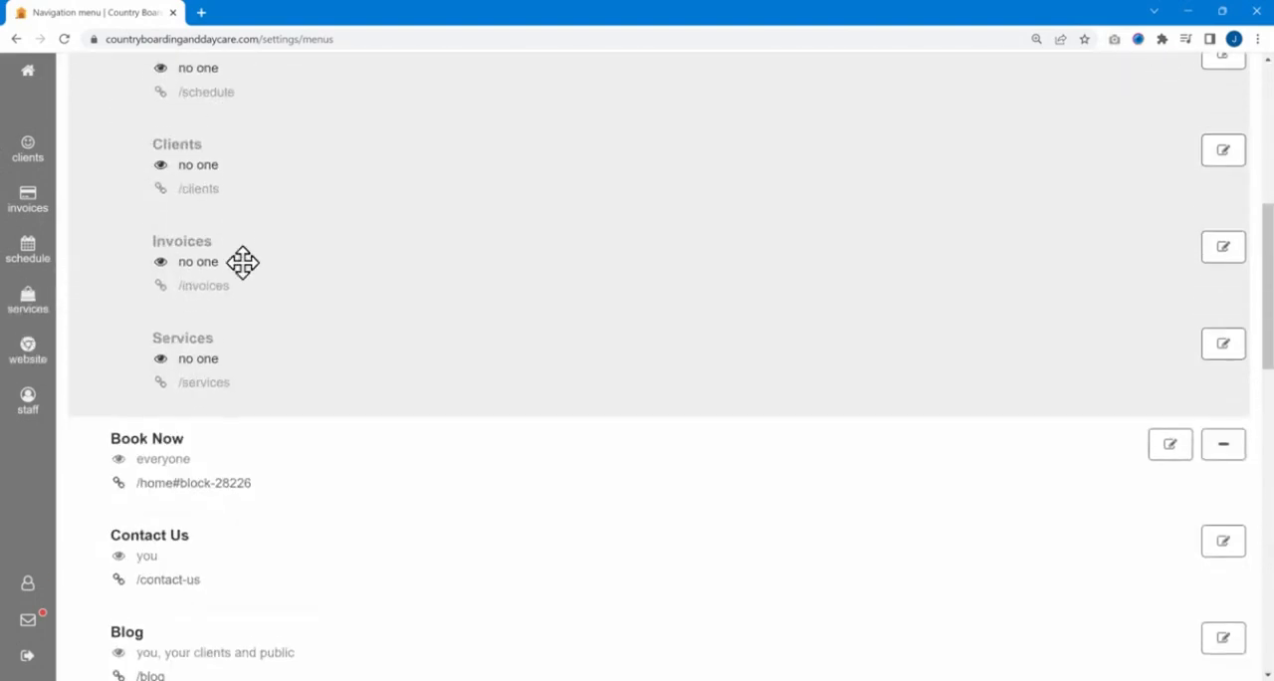
pyautogui.scroll(-4, 276, 246)
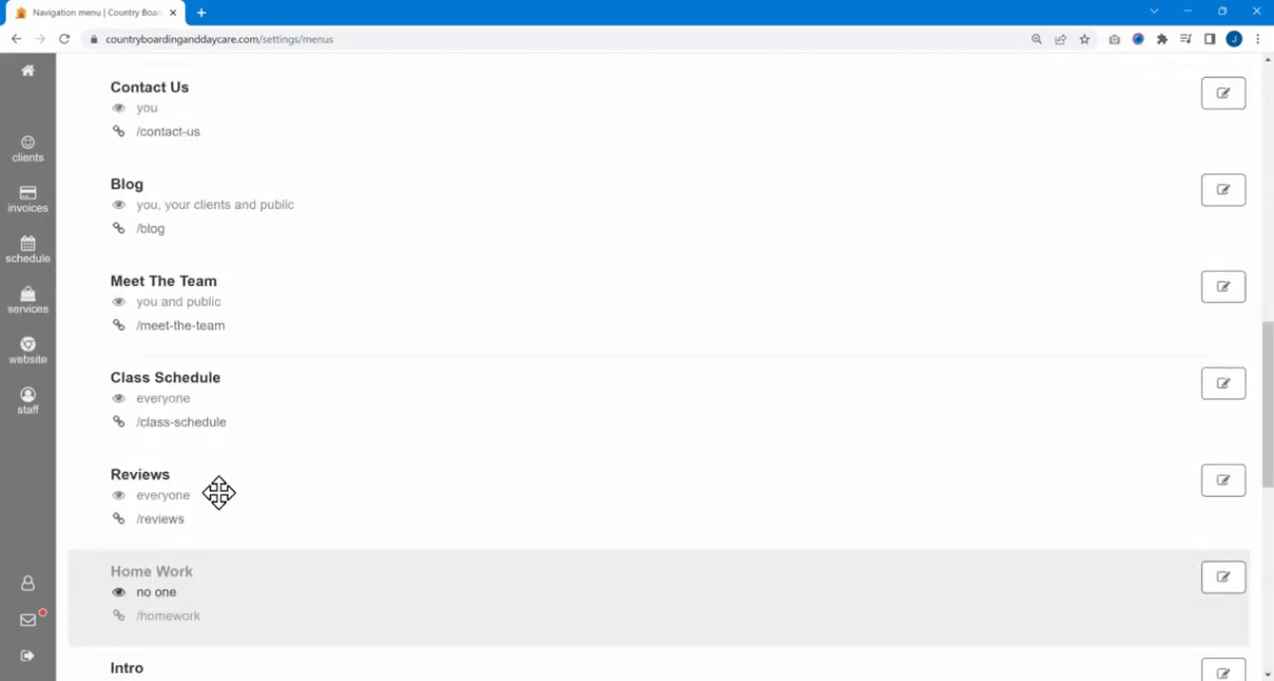
pyautogui.scroll(-1, 205, 564)
pyautogui.scroll(-1, 245, 549)
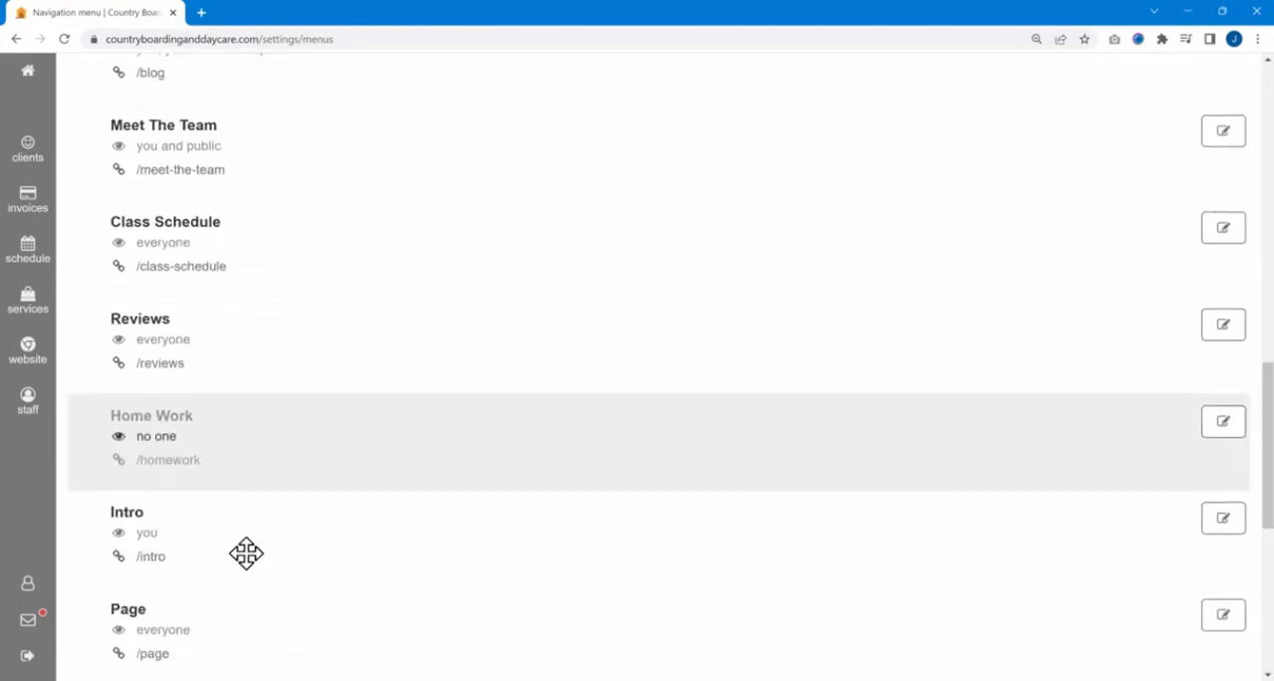
# - Move the Page link directly below Meet The Team, above a Class Schedule submenu, and save the menu
pyautogui.moveTo(215, 572); pyautogui.dragTo(236, 383)
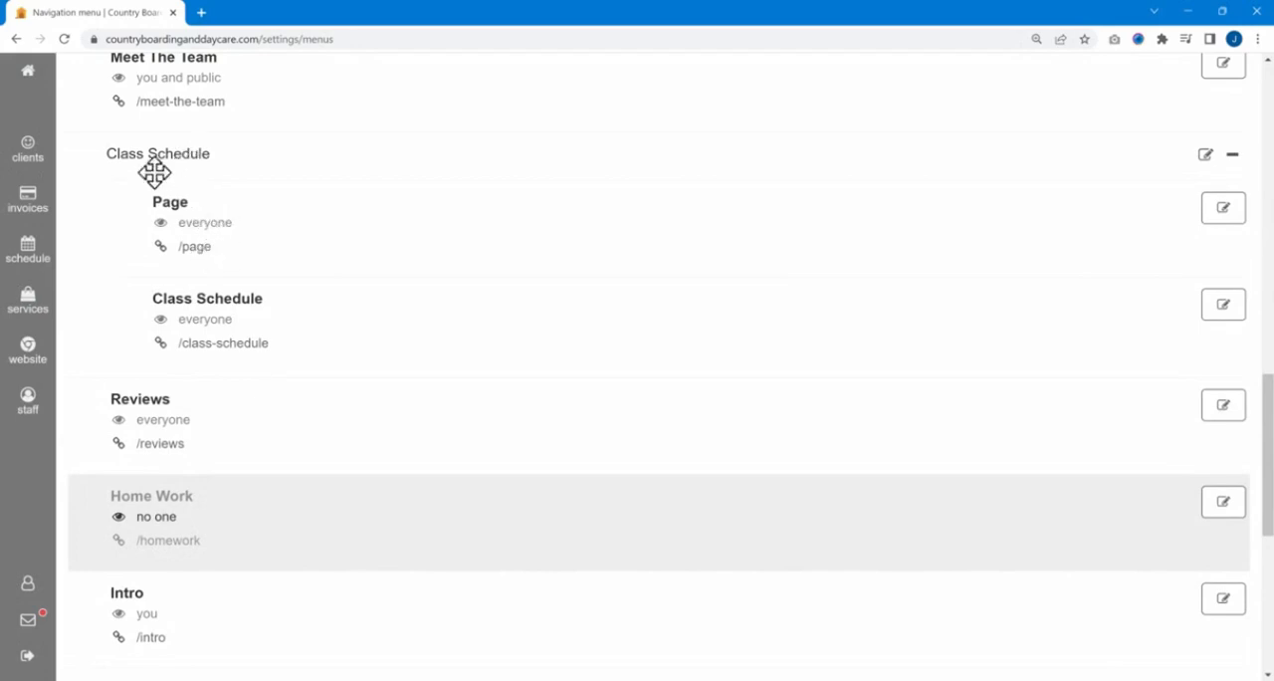
pyautogui.scroll(-1, 896, 418)
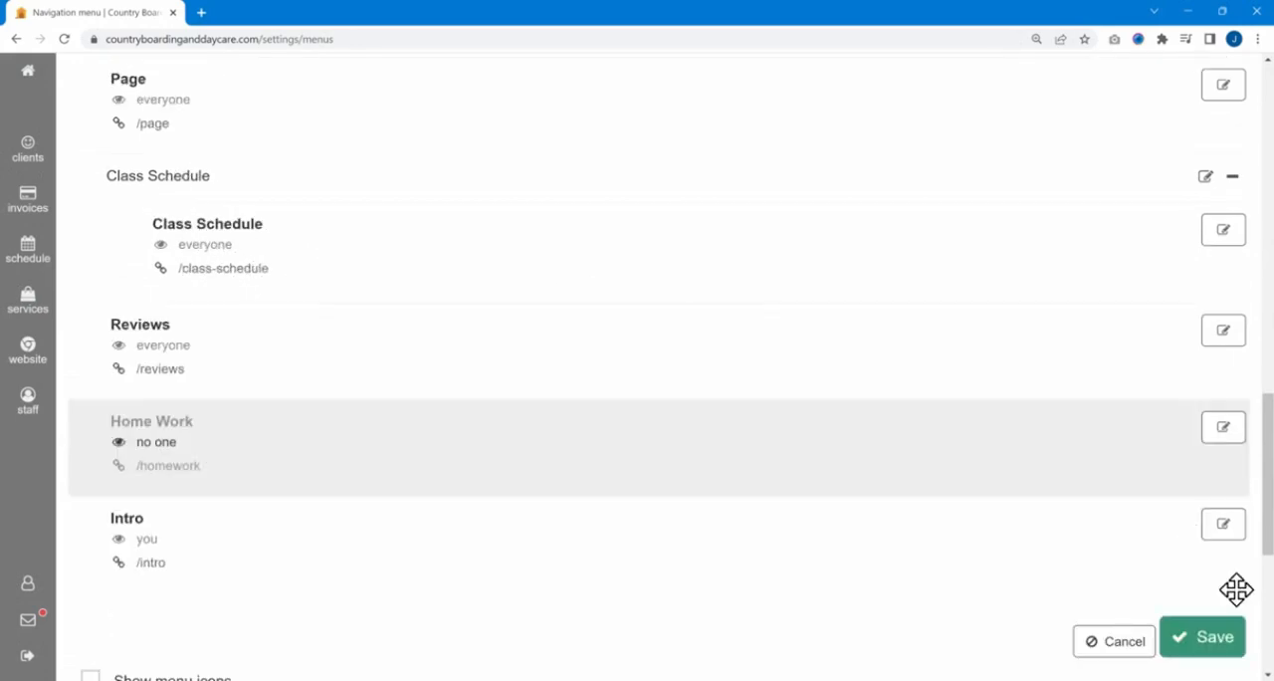
pyautogui.click(1203, 639)
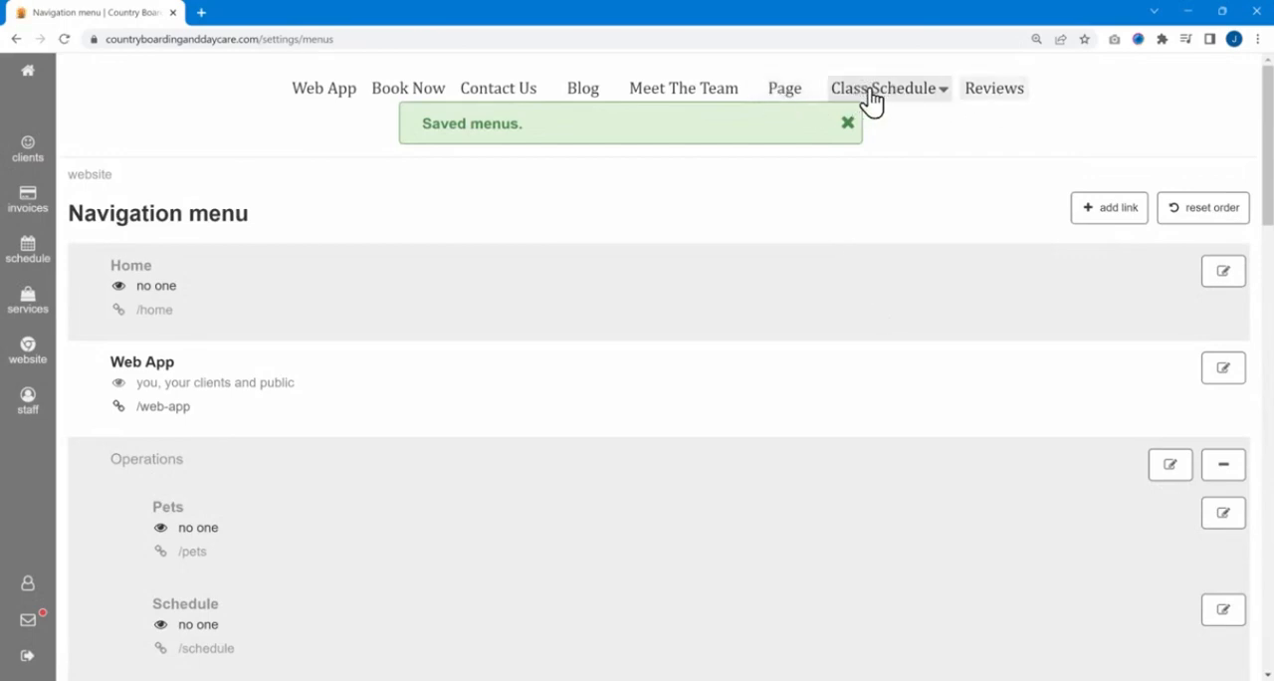
pyautogui.scroll(-10, 418, 377)
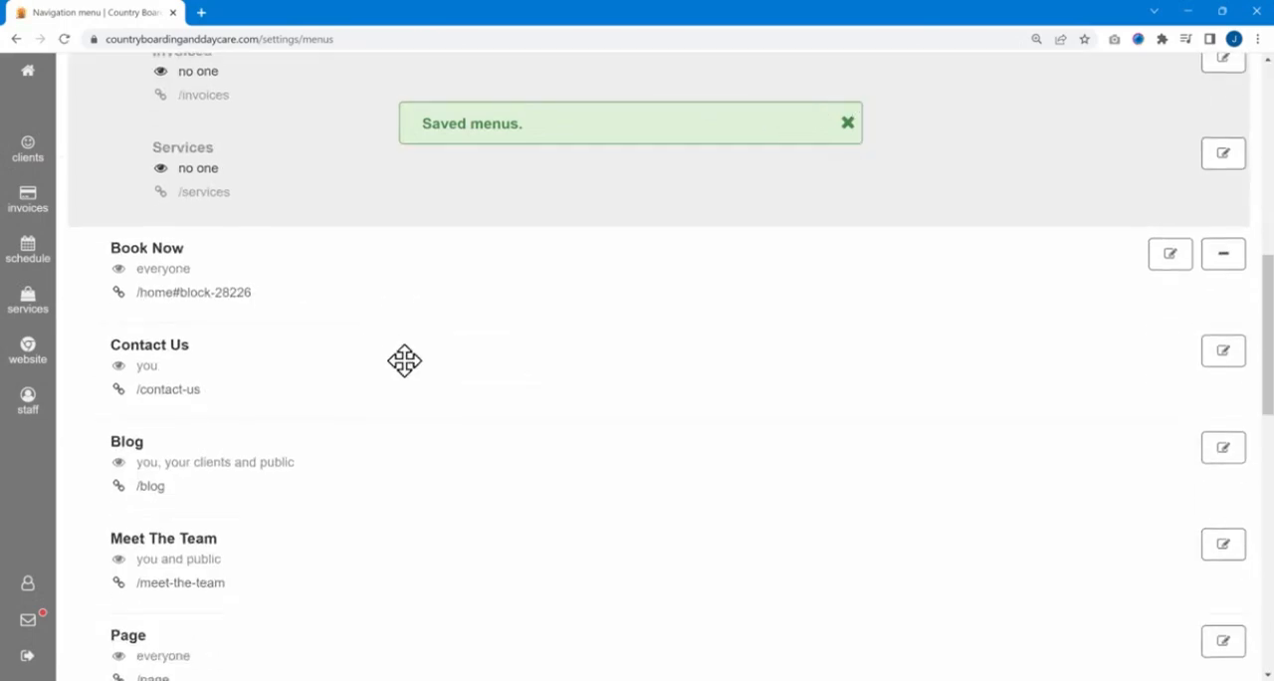
pyautogui.scroll(10, 498, 368)
pyautogui.click(846, 125)
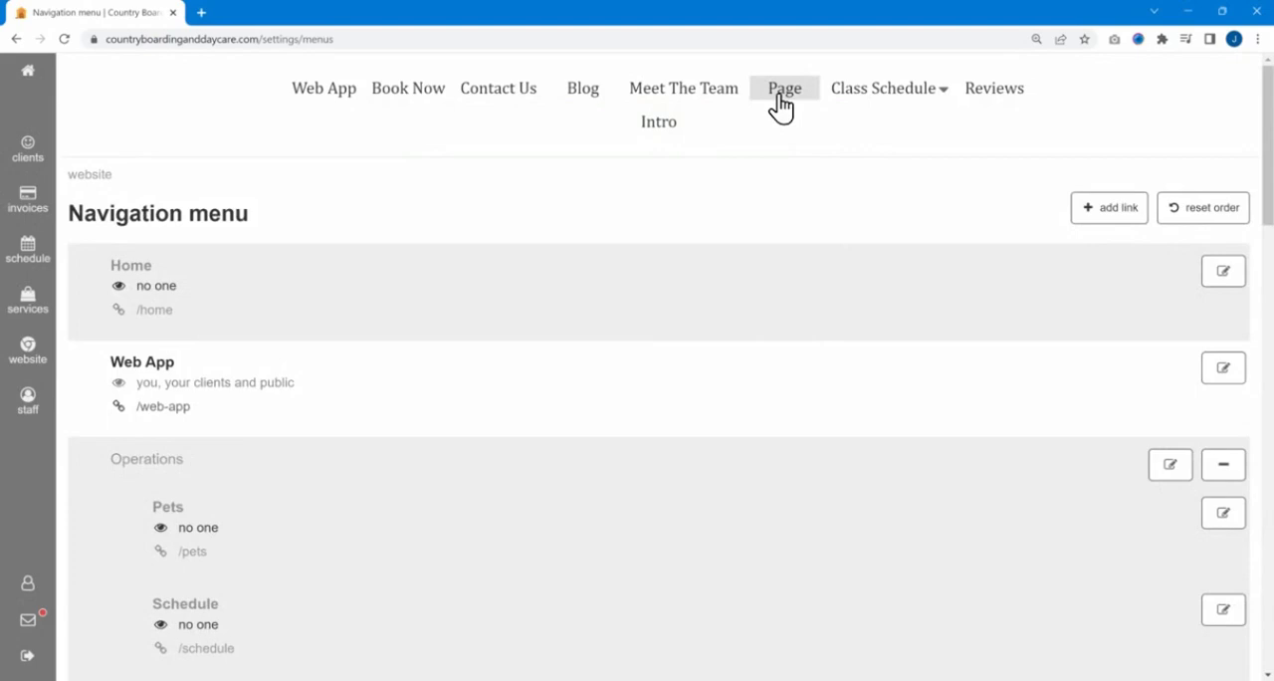
# - Nest the Page link under the Class Schedule submenu, save the menu, and check the resulting dropdown
pyautogui.scroll(-3, 476, 319)
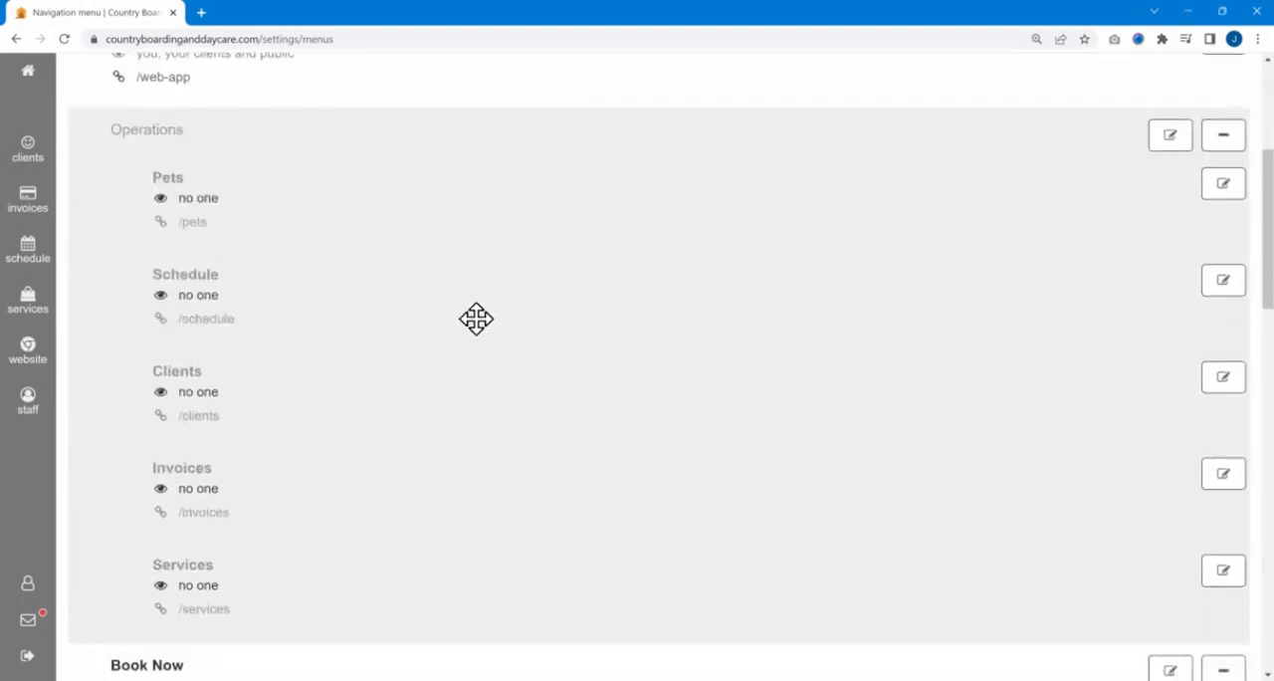
pyautogui.scroll(-5, 476, 319)
pyautogui.scroll(-2, 199, 349)
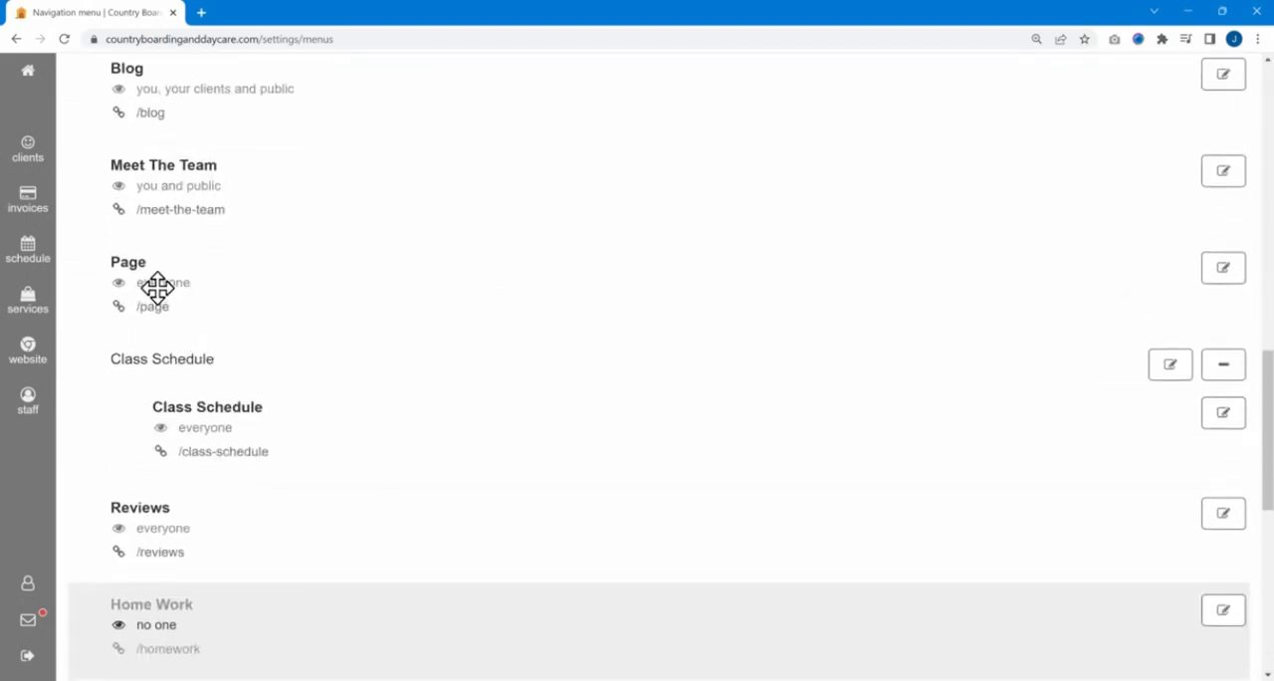
pyautogui.moveTo(158, 286); pyautogui.dragTo(219, 335)
pyautogui.scroll(-3, 1226, 402)
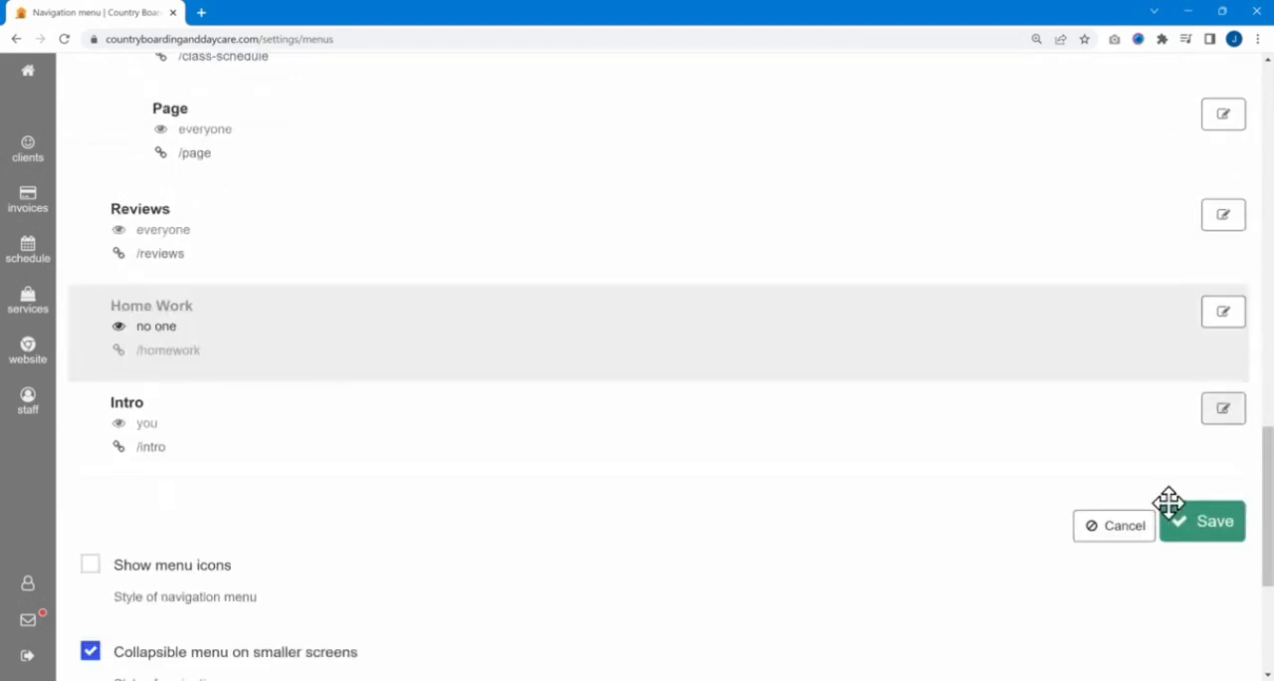
pyautogui.click(1184, 534)
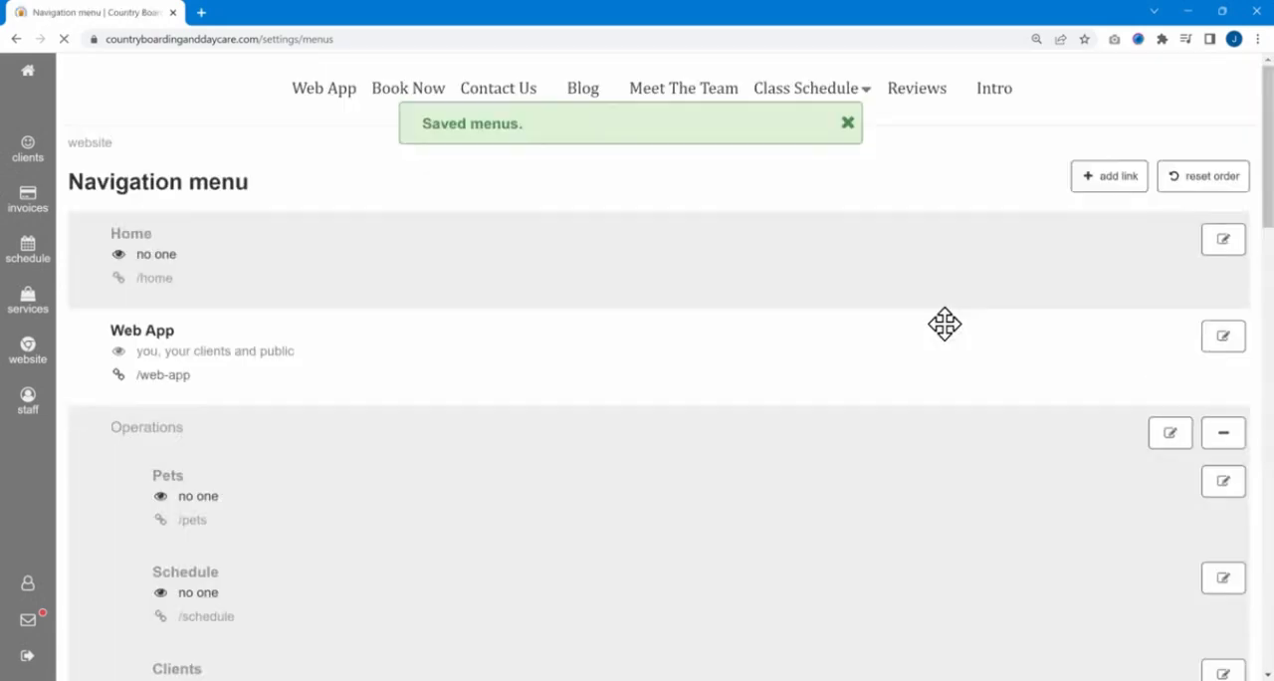
pyautogui.click(821, 98)
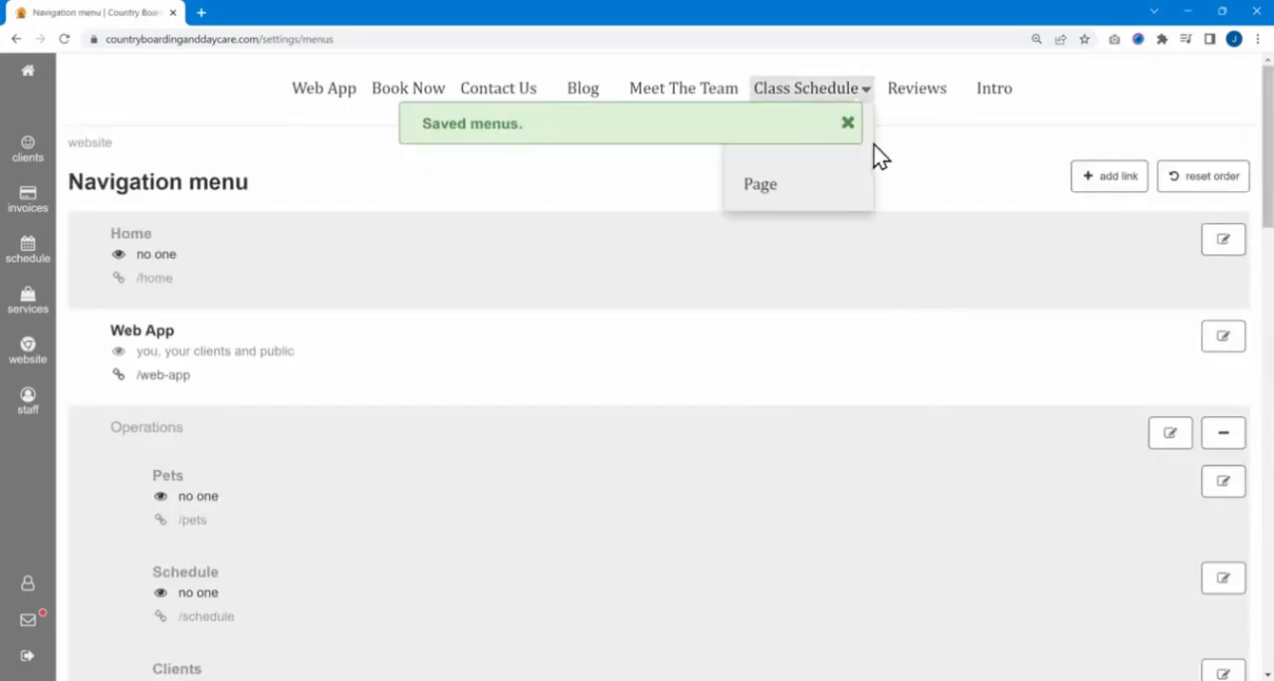
# - Move the links out of the Class Schedule submenu to the main level, with Page directly below Class Schedule
pyautogui.scroll(-8, 453, 368)
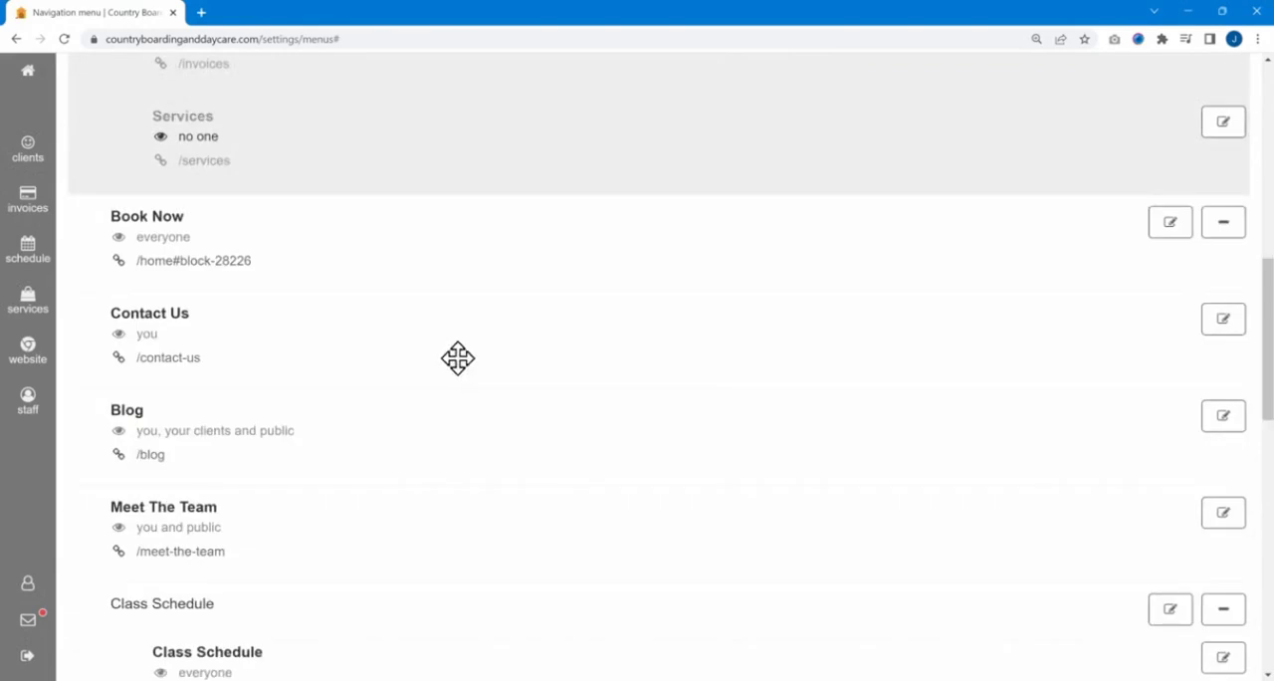
pyautogui.scroll(-3, 458, 358)
pyautogui.moveTo(205, 356); pyautogui.dragTo(179, 419)
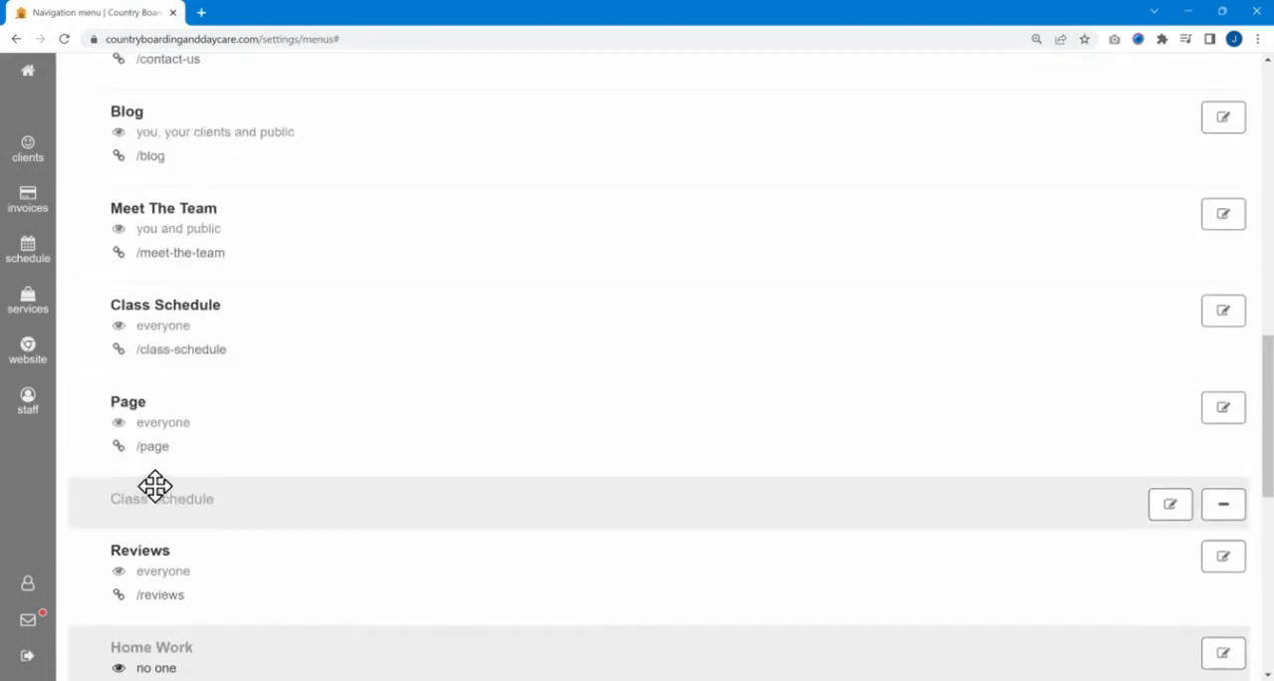
# - Delete the empty Class Schedule submenu and save the navigation menu
pyautogui.click(1217, 503)
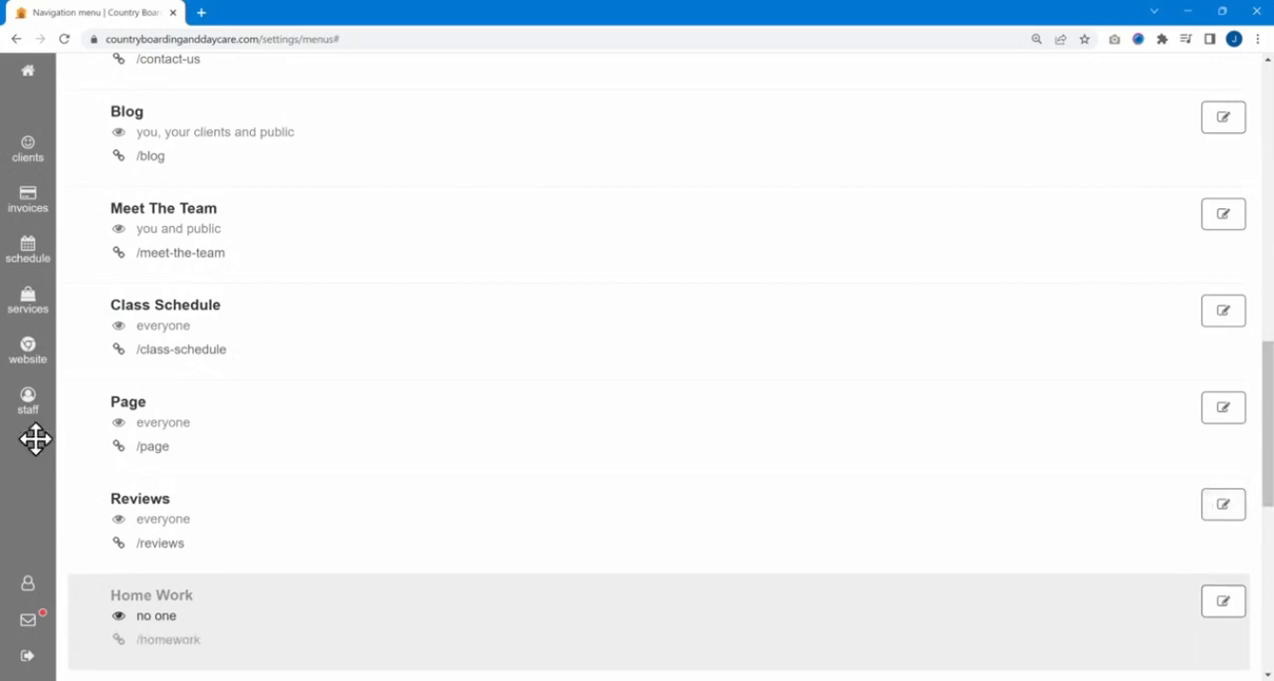
pyautogui.scroll(-3, 1126, 411)
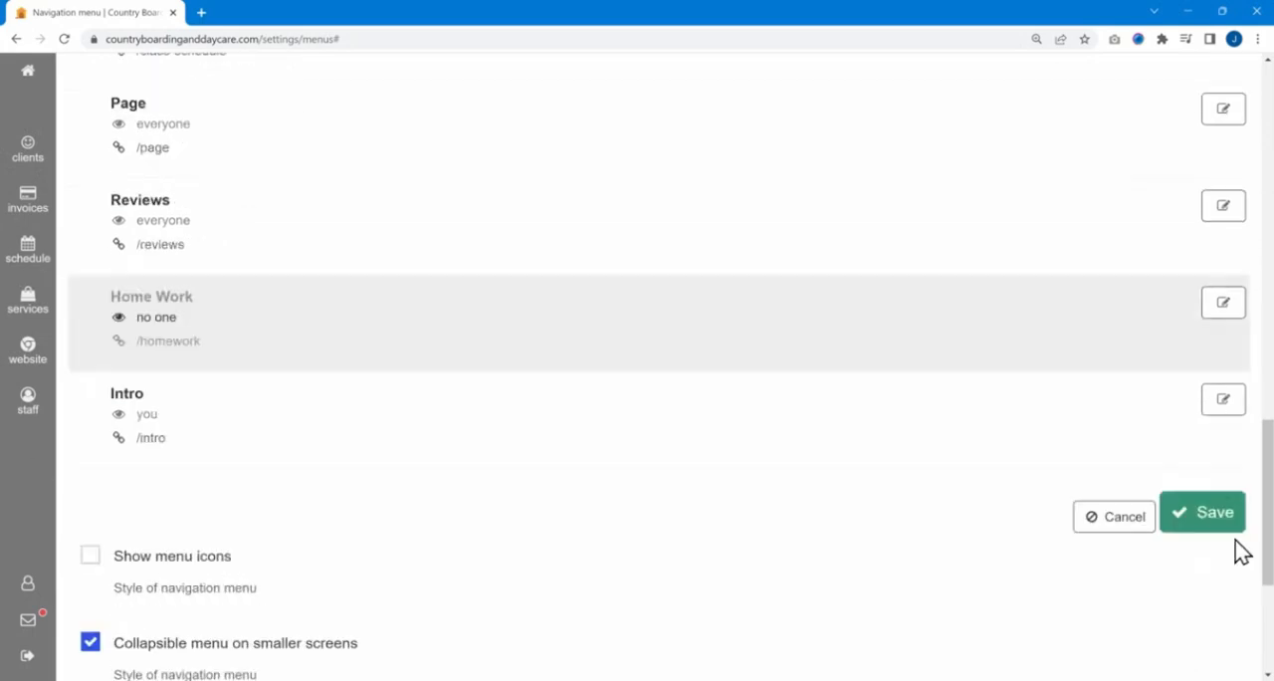
pyautogui.click(1185, 526)
pyautogui.scroll(3, 709, 376)
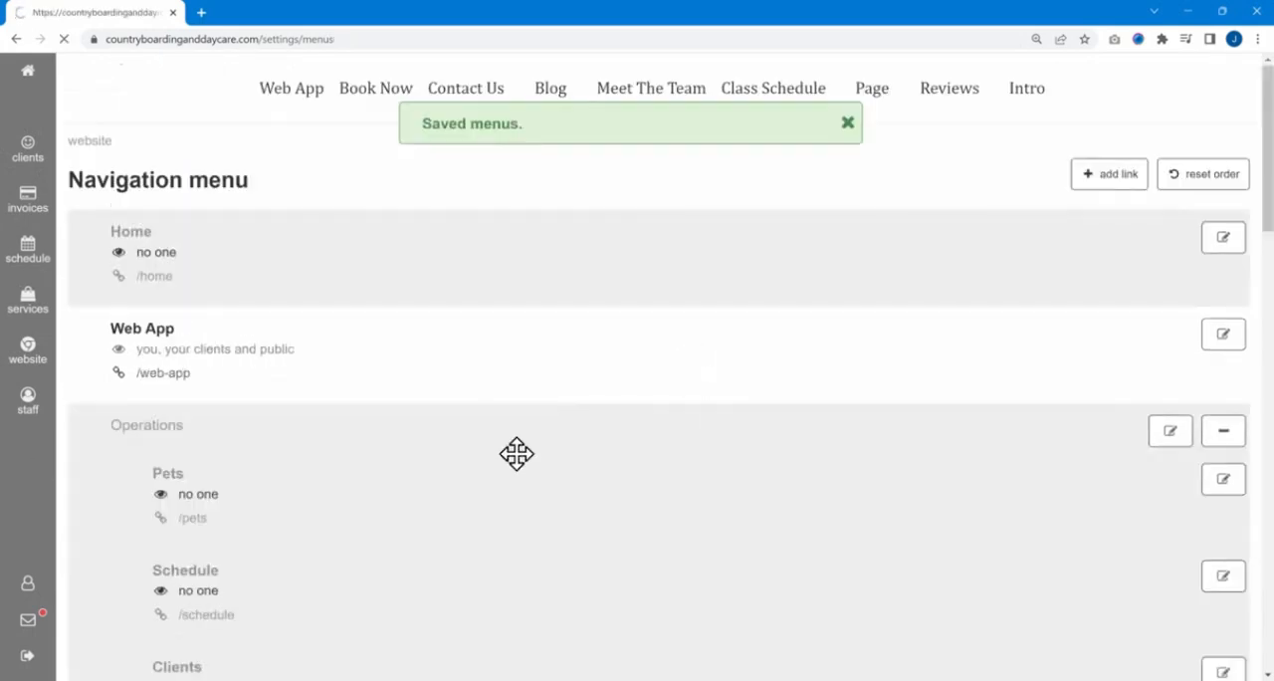
# - Restrict the Page menu link to Manager and Staff by turning off Client and Public, and save the menu
pyautogui.scroll(-4, 542, 413)
pyautogui.scroll(-4, 537, 403)
pyautogui.scroll(-2, 250, 395)
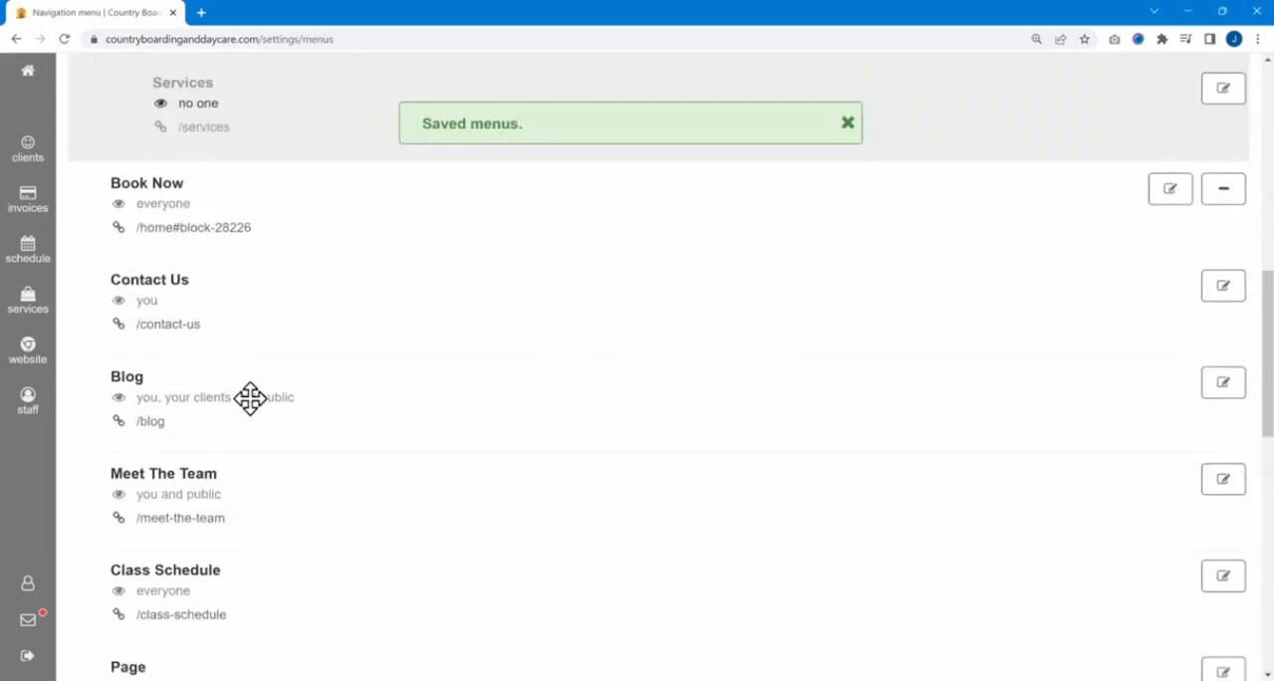
pyautogui.scroll(-1, 257, 406)
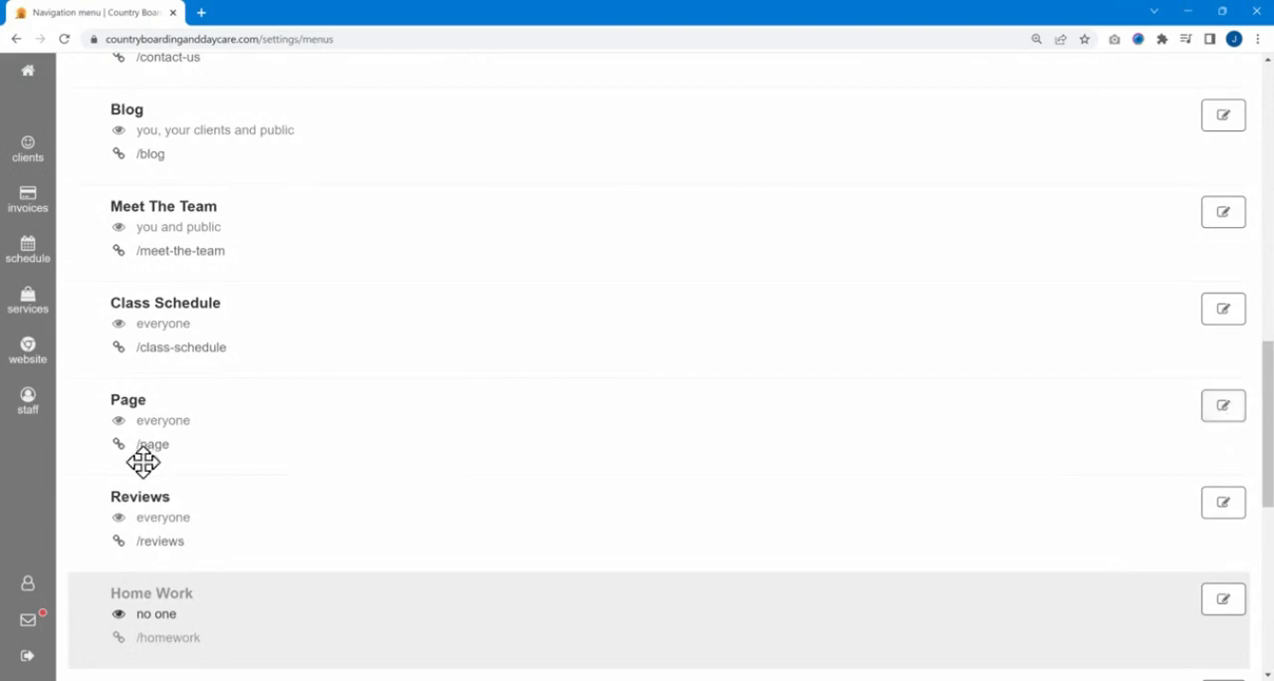
pyautogui.scroll(10, 555, 330)
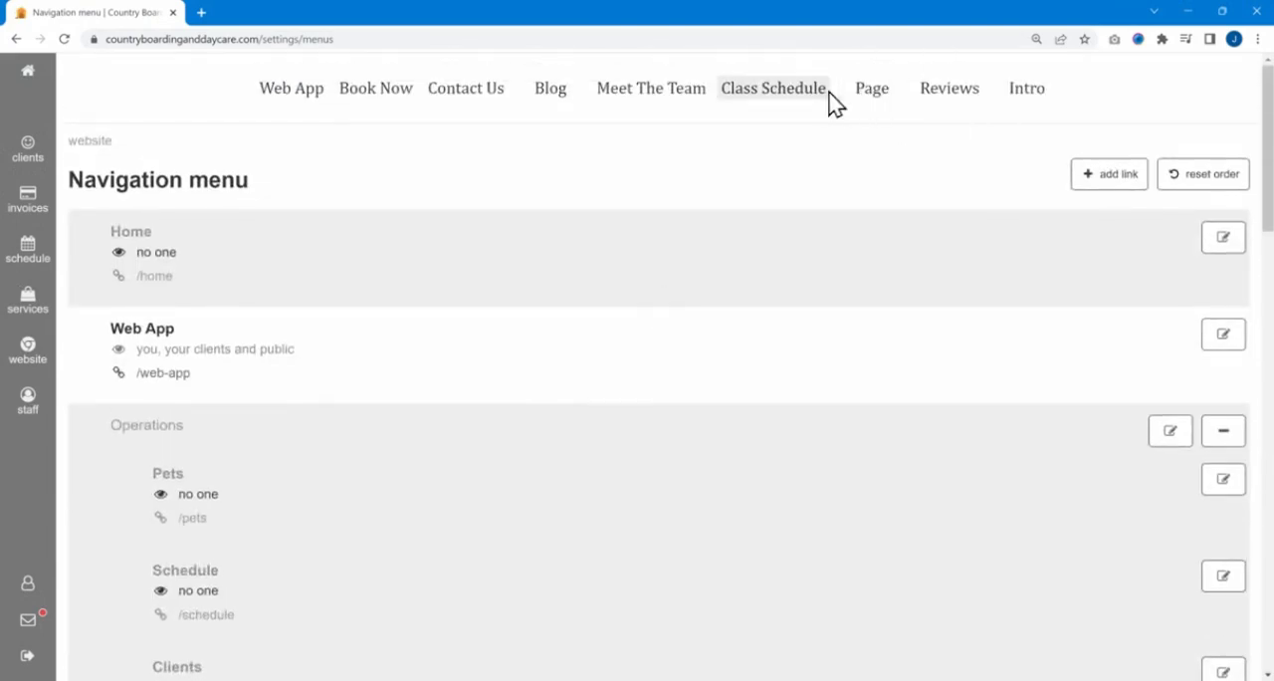
pyautogui.scroll(-10, 859, 242)
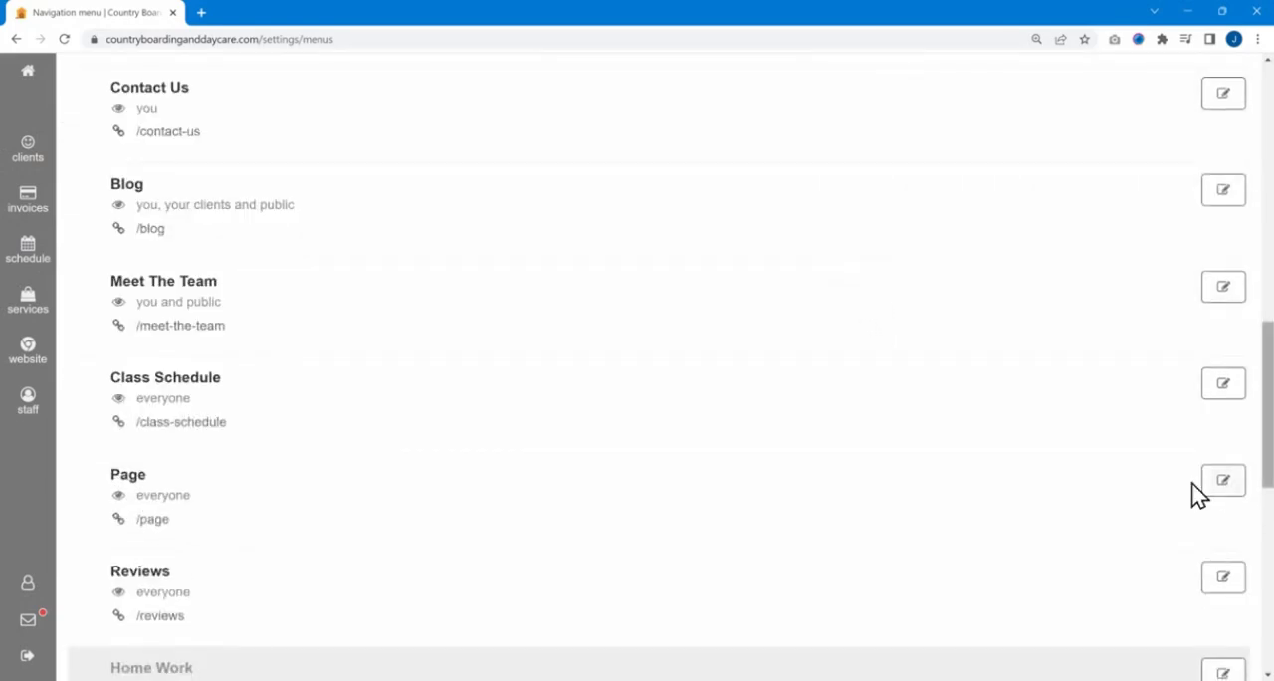
pyautogui.click(1219, 482)
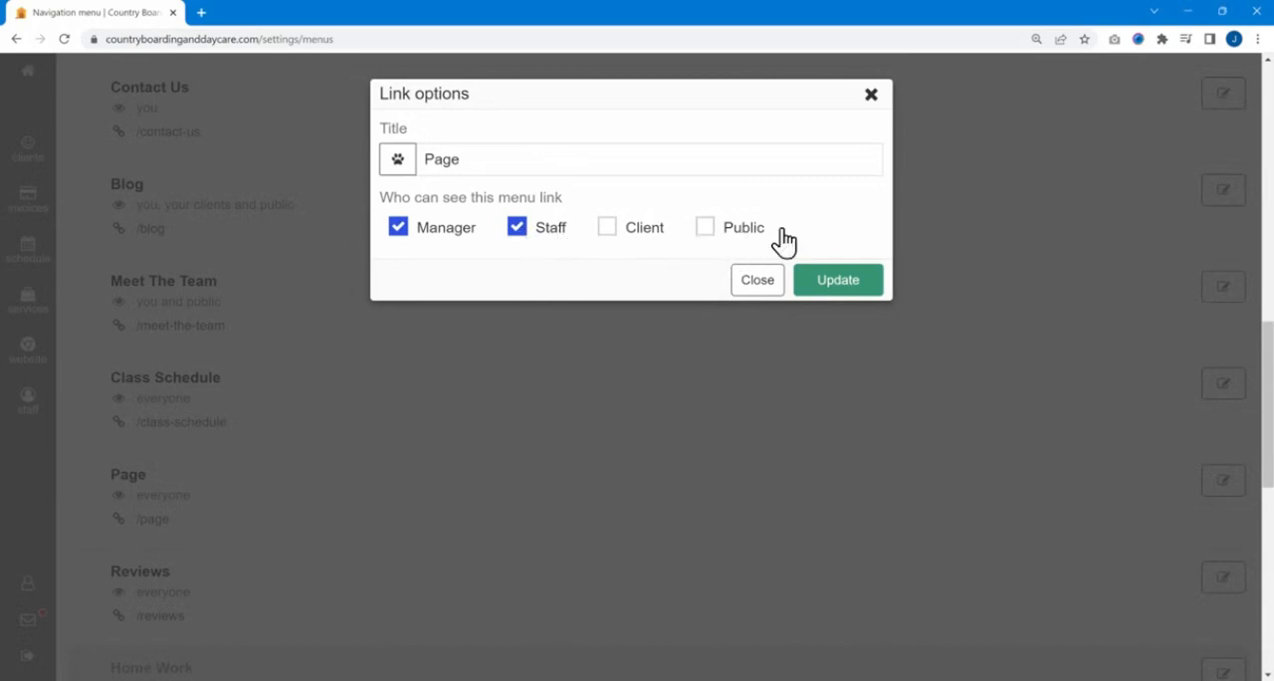
pyautogui.click(828, 279)
pyautogui.scroll(-6, 794, 319)
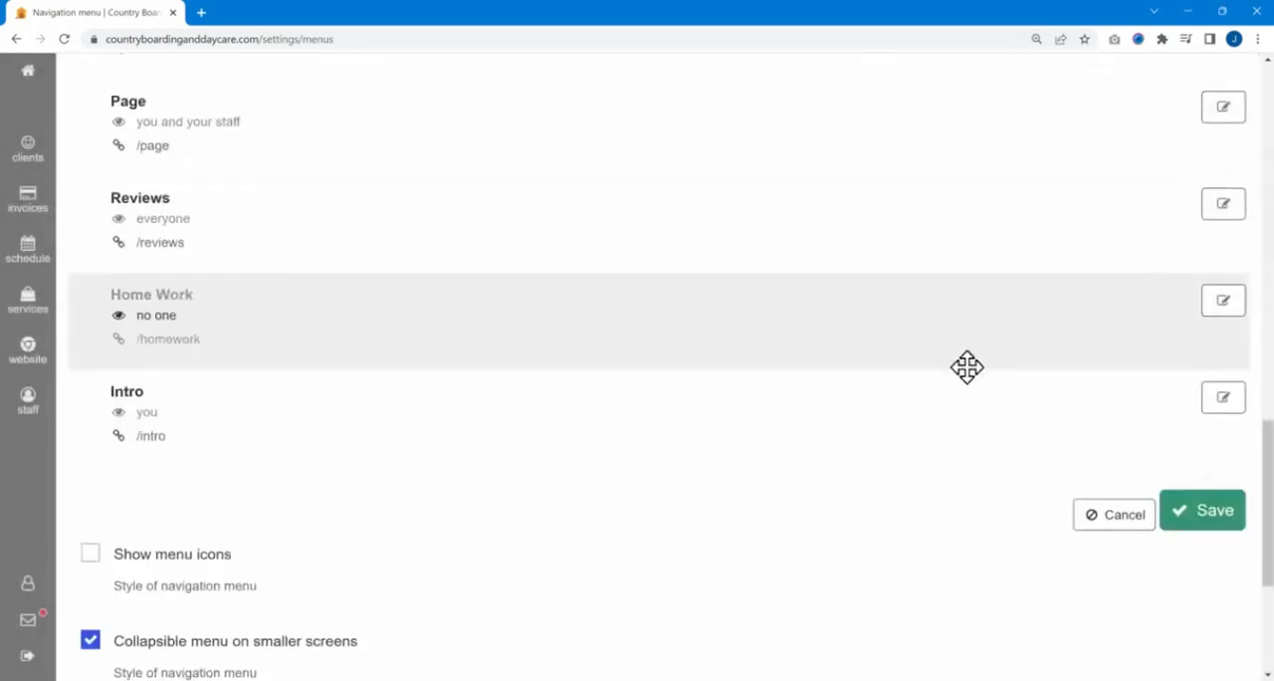
pyautogui.click(1221, 211)
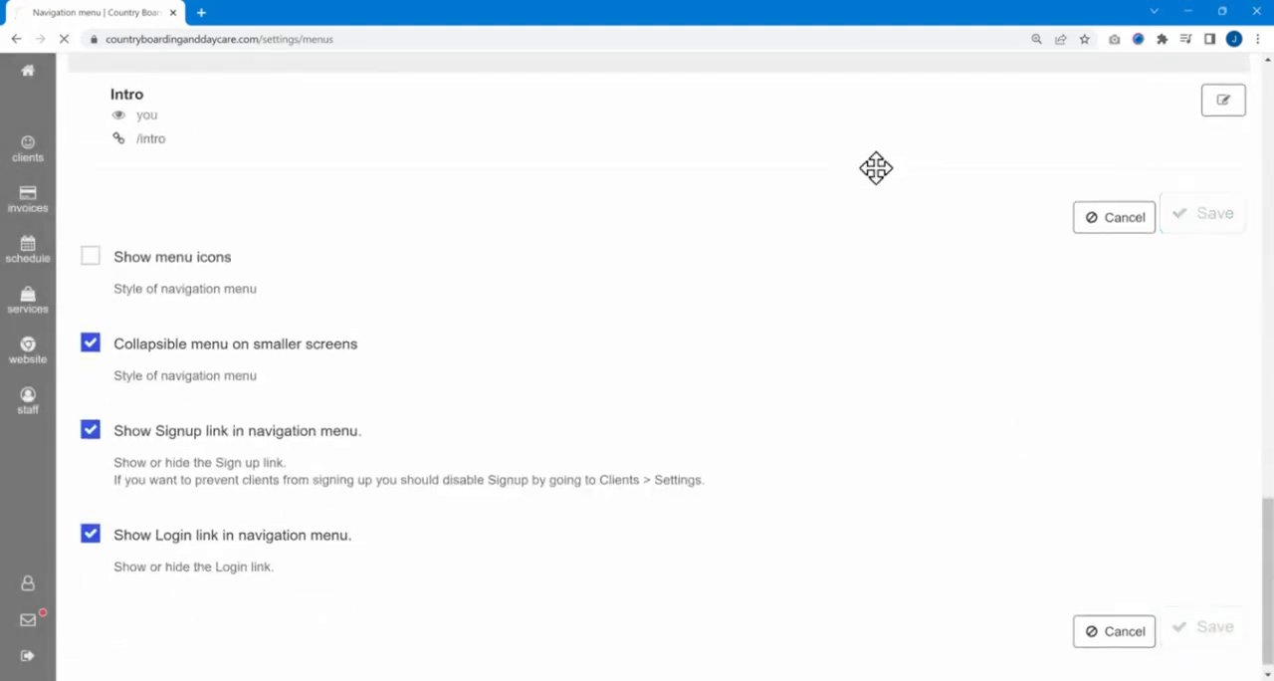